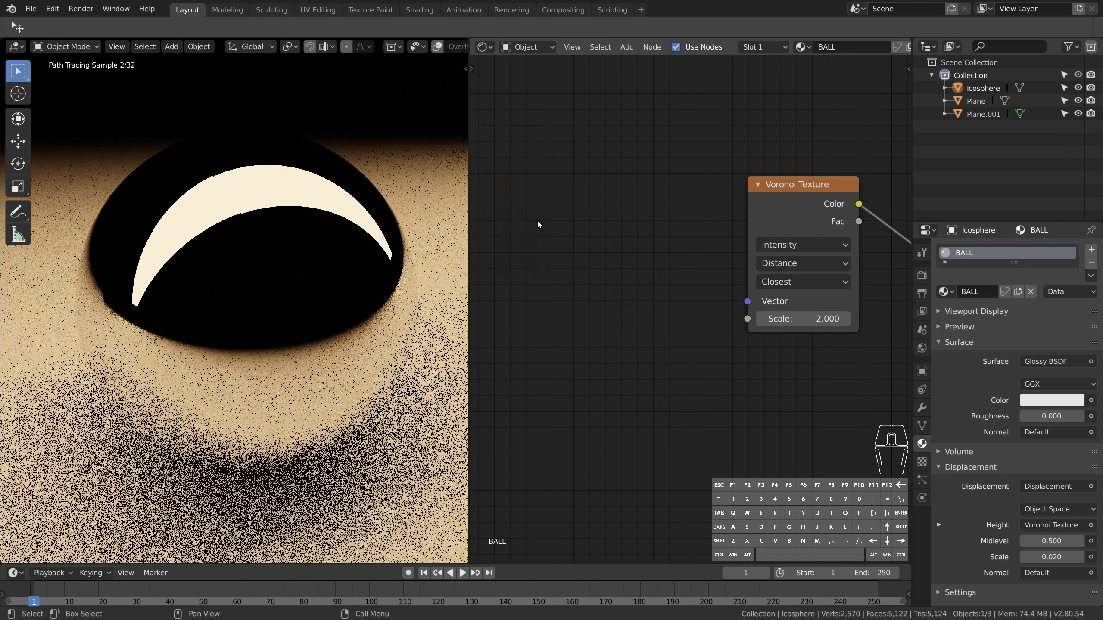
Step: Add a Noise Texture node to the BALL material and connect its Color output to the Voronoi Texture's Vector input
key("shift+a")
mouse_move(521, 198)
left_click(607, 343)
left_click(604, 252)
left_click_drag(658, 214, 747, 301)
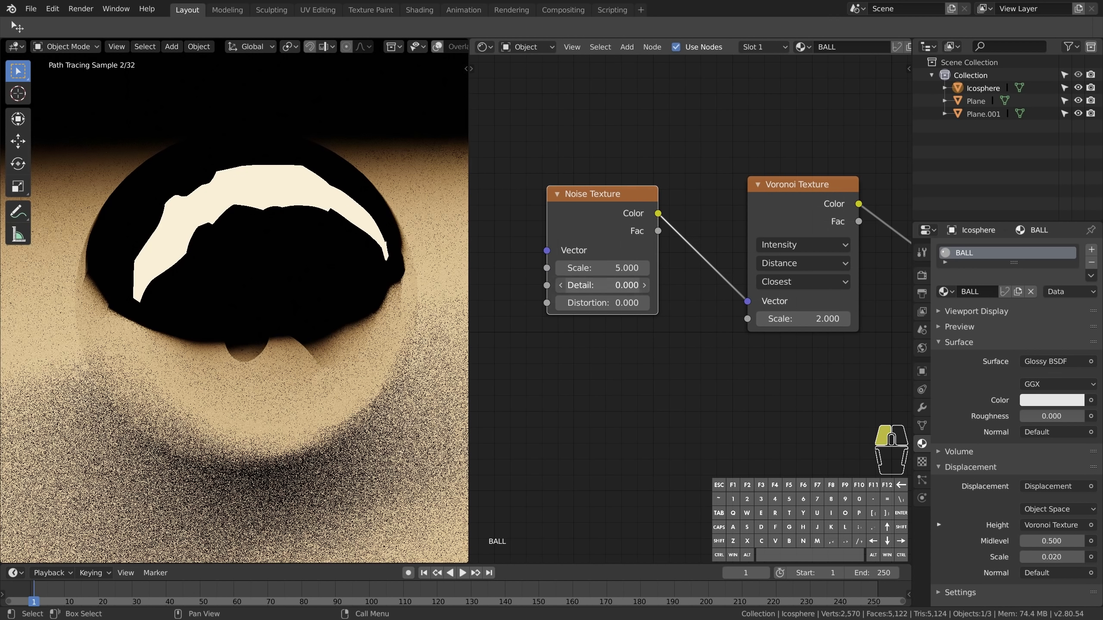
Step: Set the Voronoi Texture's scale to 16 and the Noise Texture's distortion to 1.4
double_click(804, 318)
type("16")
key("Return")
double_click(603, 302)
type("1.4")
key("Return")
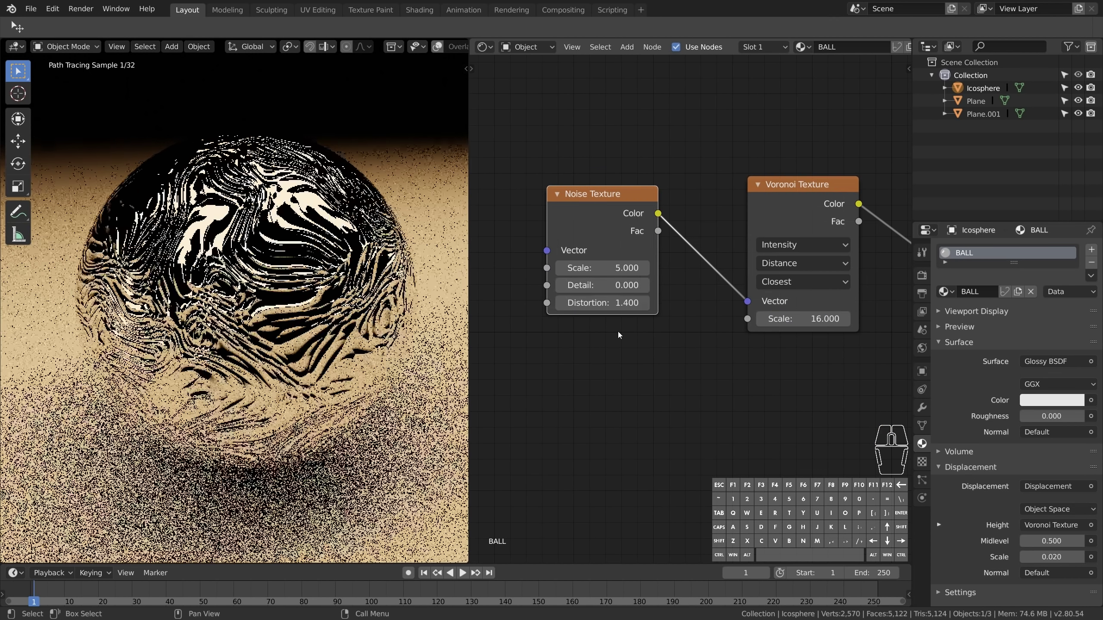
middle_click_drag(328, 355, 331, 369)
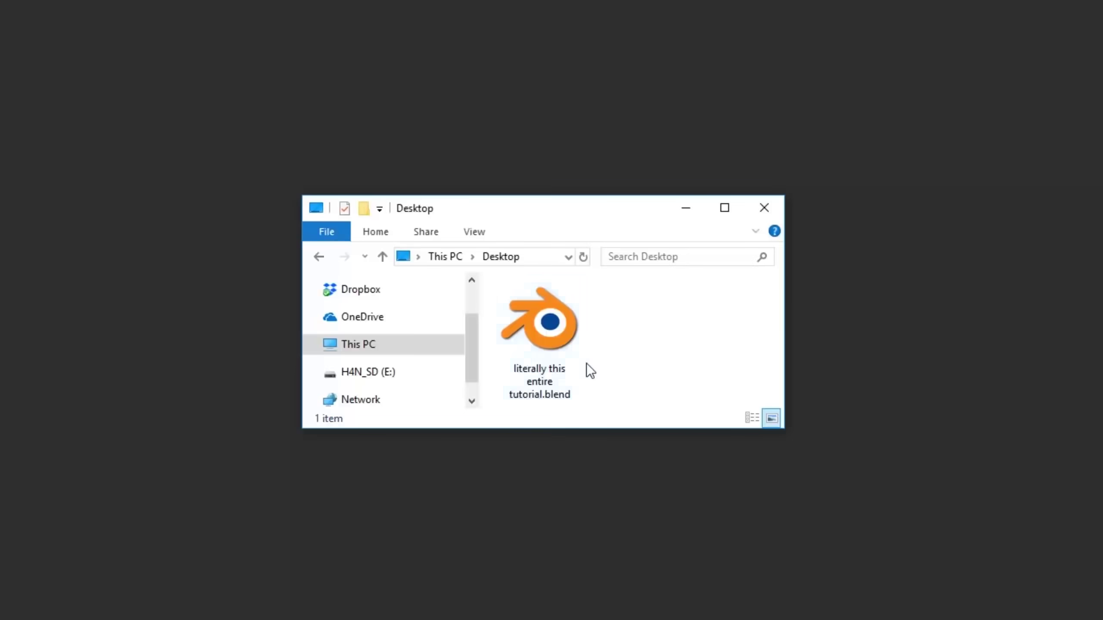
left_click(525, 393)
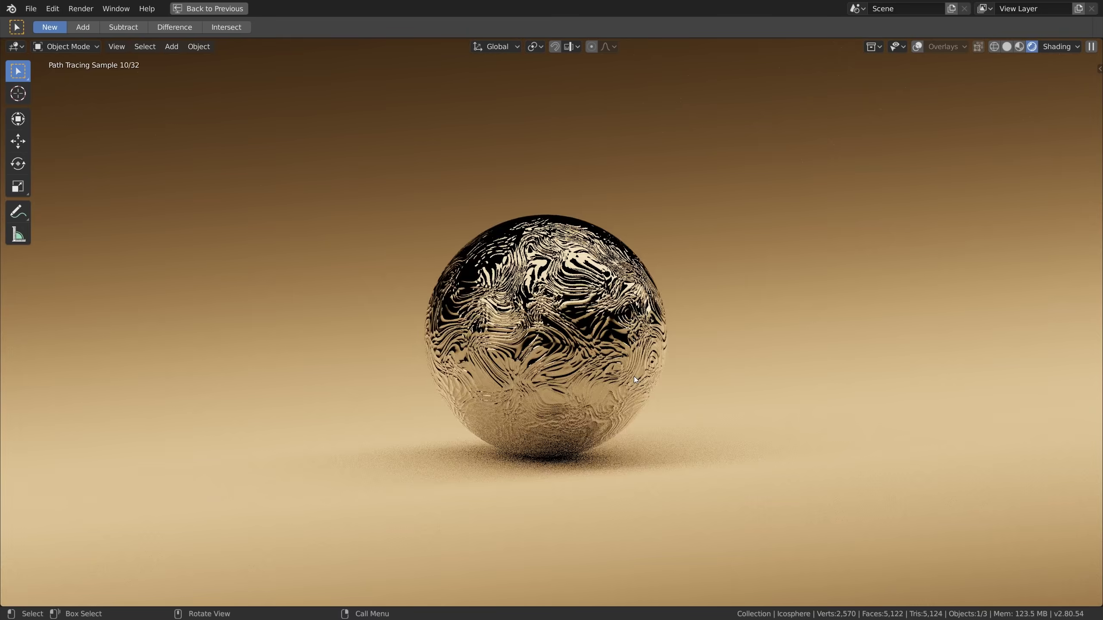
scroll(634, 375, "up", 10)
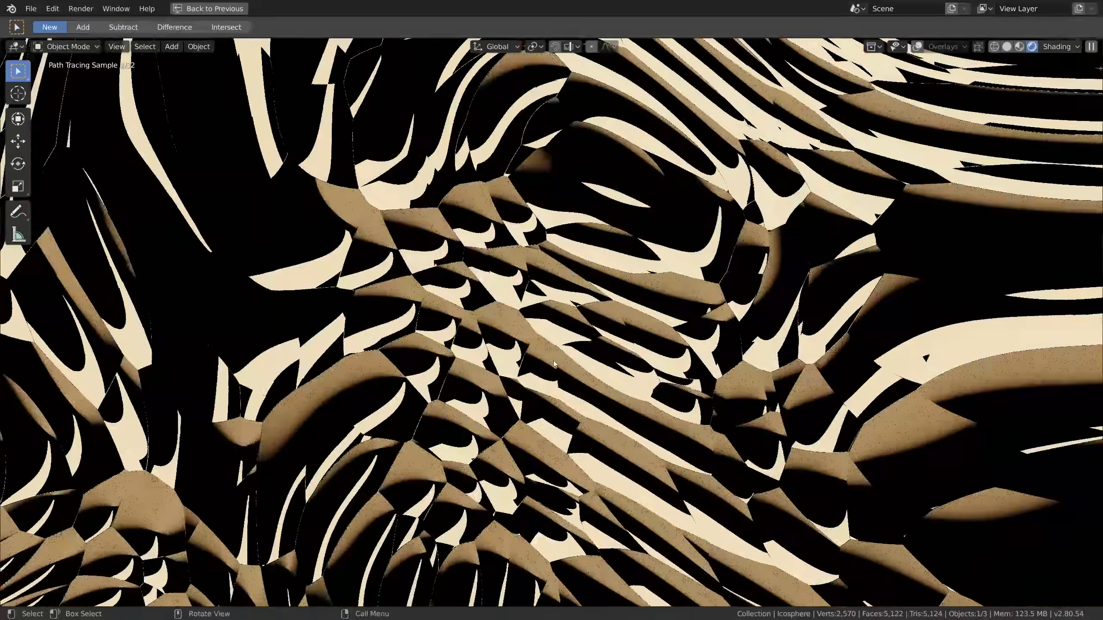
scroll(553, 360, "up", 3)
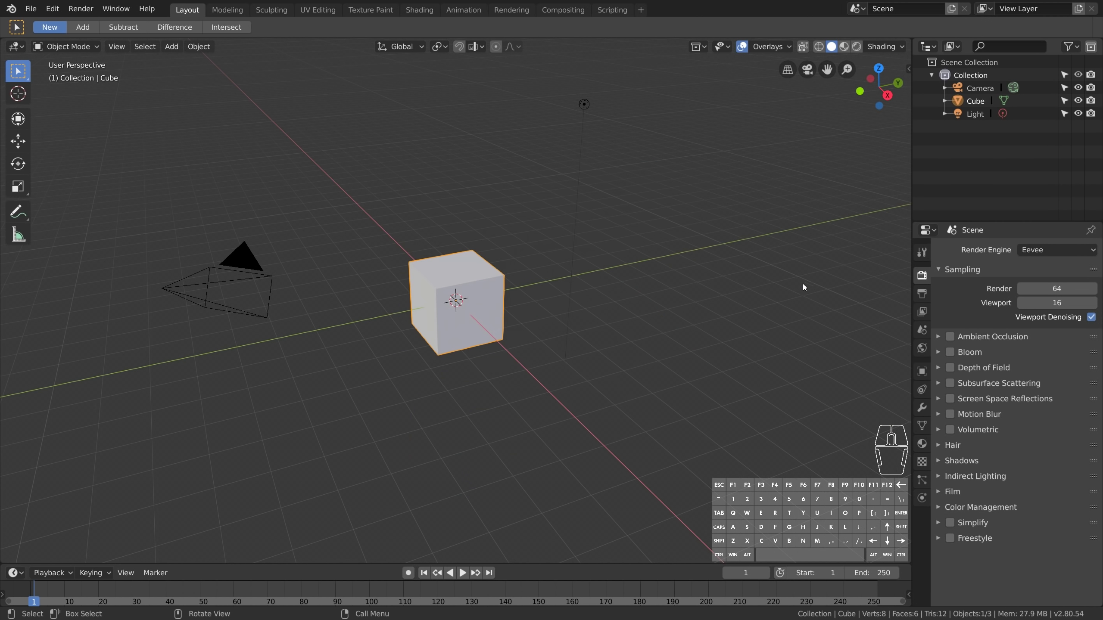
Step: Delete all the default objects from the scene
key("a")
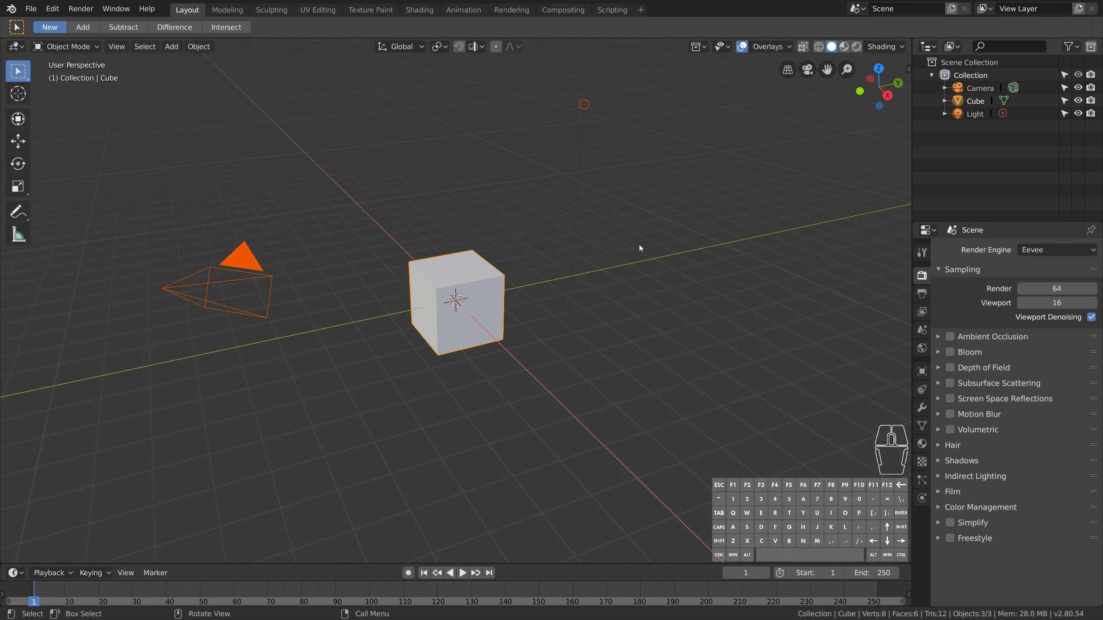
key("x")
left_click(639, 245)
Step: Add an ico sphere mesh with 5 subdivisions
key("shift+a")
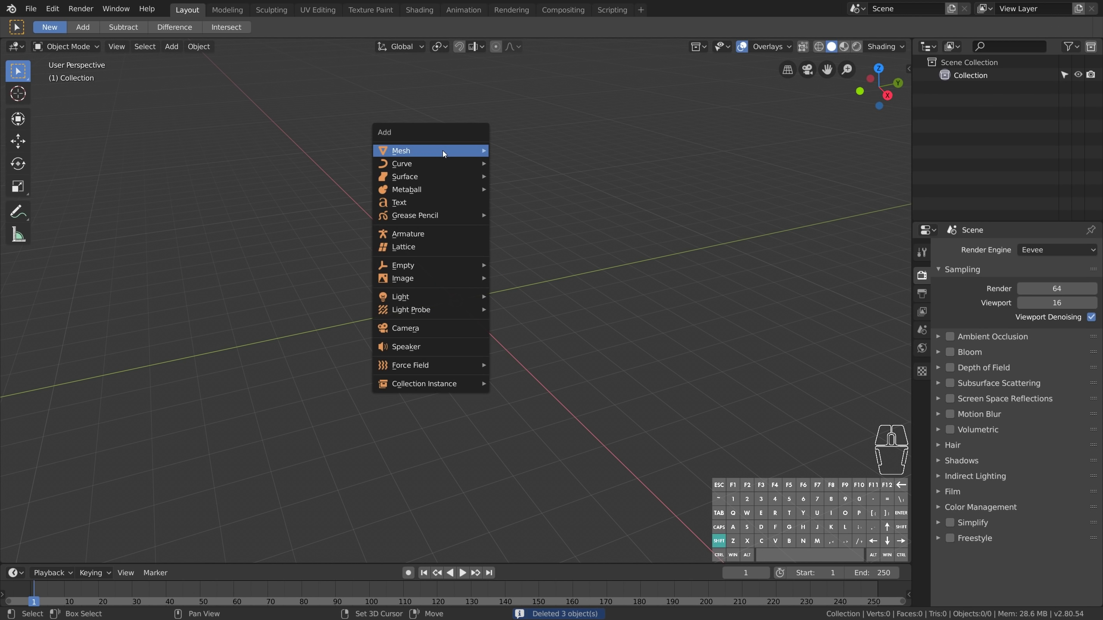
mouse_move(443, 150)
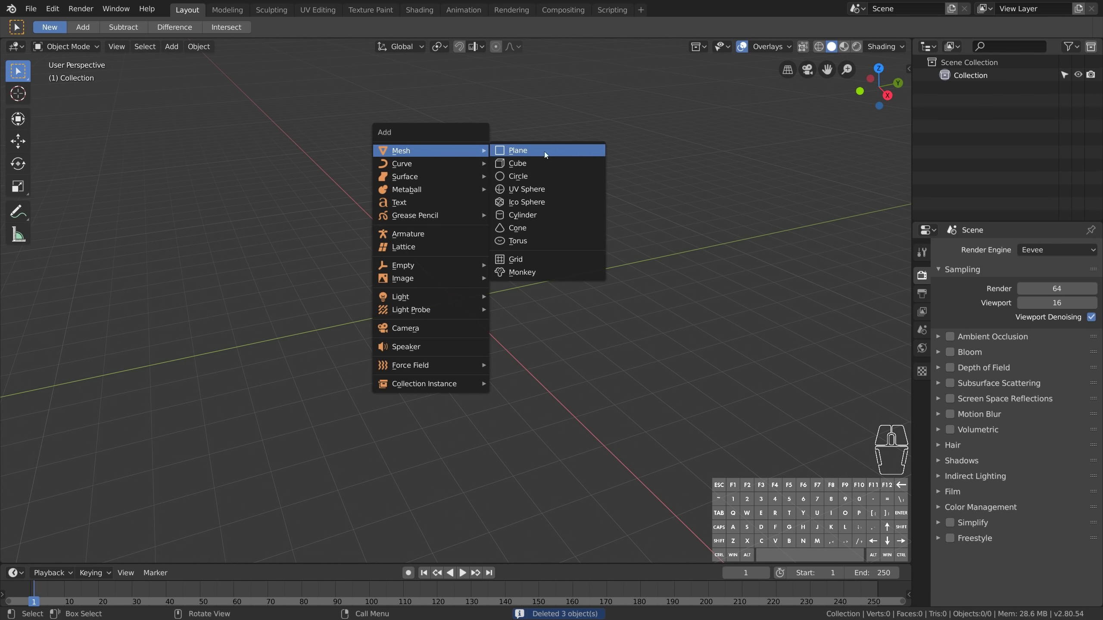
left_click(567, 201)
scroll(564, 261, "up", 5)
middle_click_drag(562, 312, 648, 305)
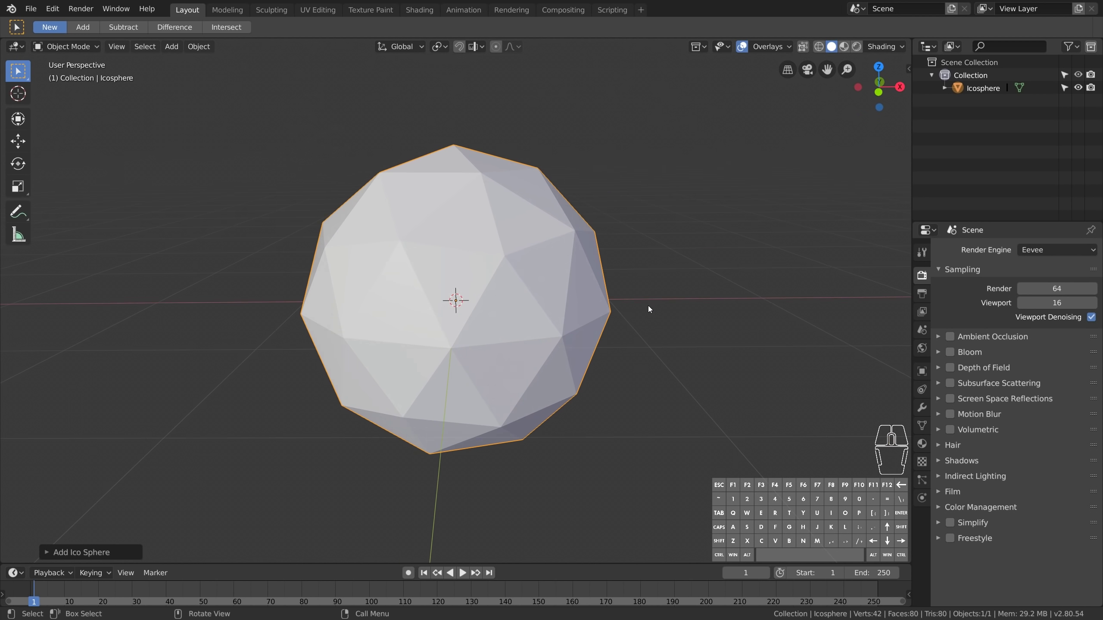
left_click(45, 554)
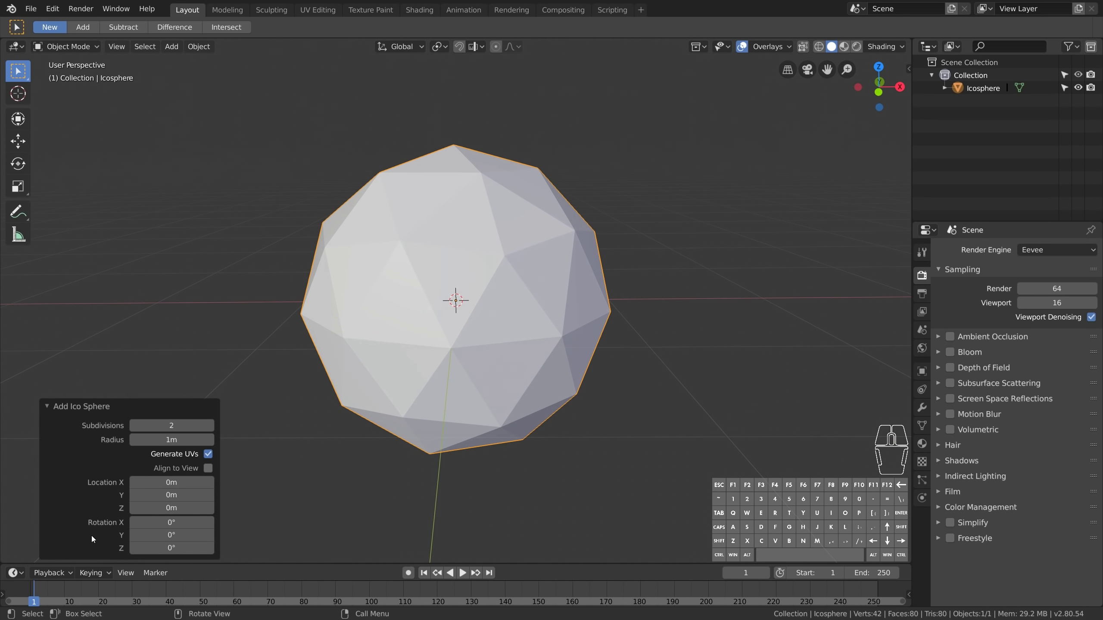
mouse_move(168, 422)
left_mouse_down()
mouse_move(156, 422)
mouse_move(168, 422)
left_mouse_up()
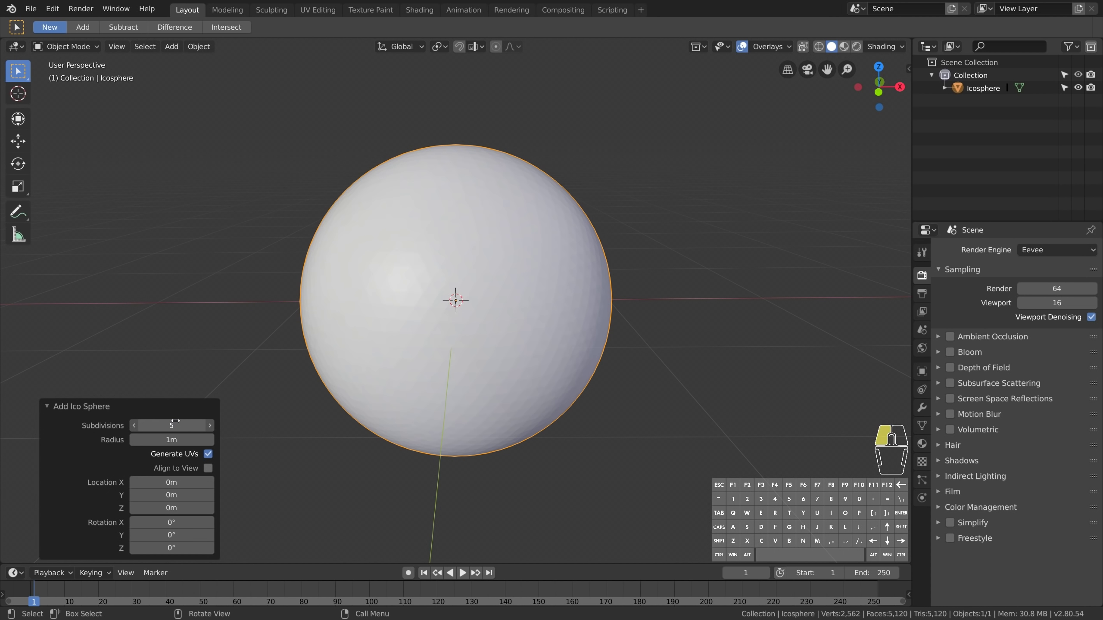
left_click(47, 407)
Step: Raise the ico sphere along the Z axis with grid snapping so it rests on the ground grid
scroll(701, 373, "down", 6)
middle_click_drag(701, 373, 520, 425)
key("g")
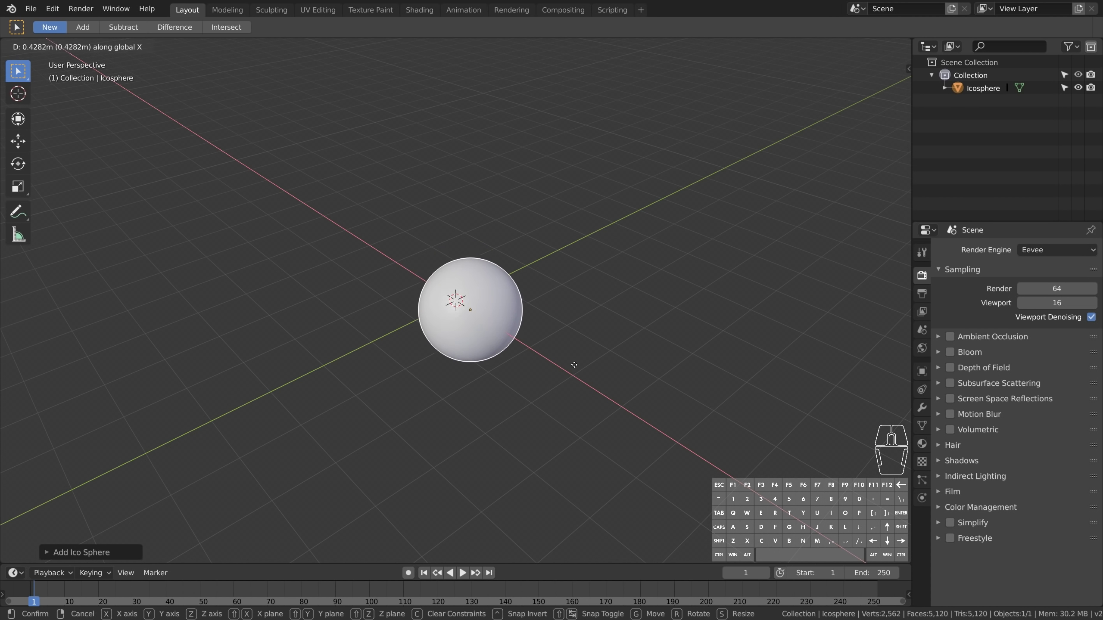
key("x")
key("y")
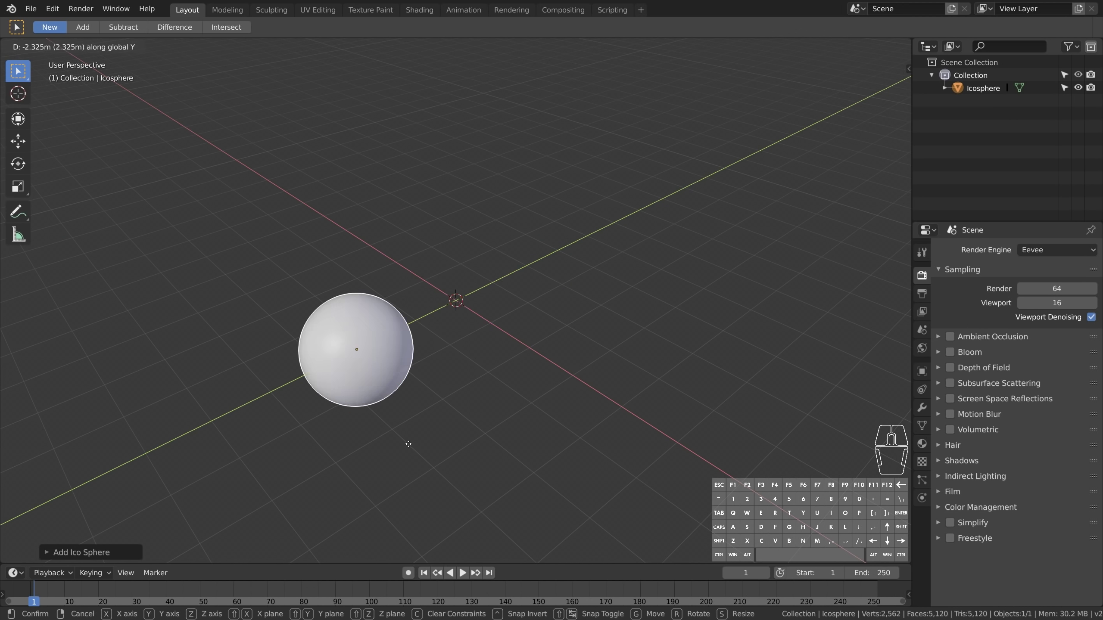
key("z")
key("ctrl")
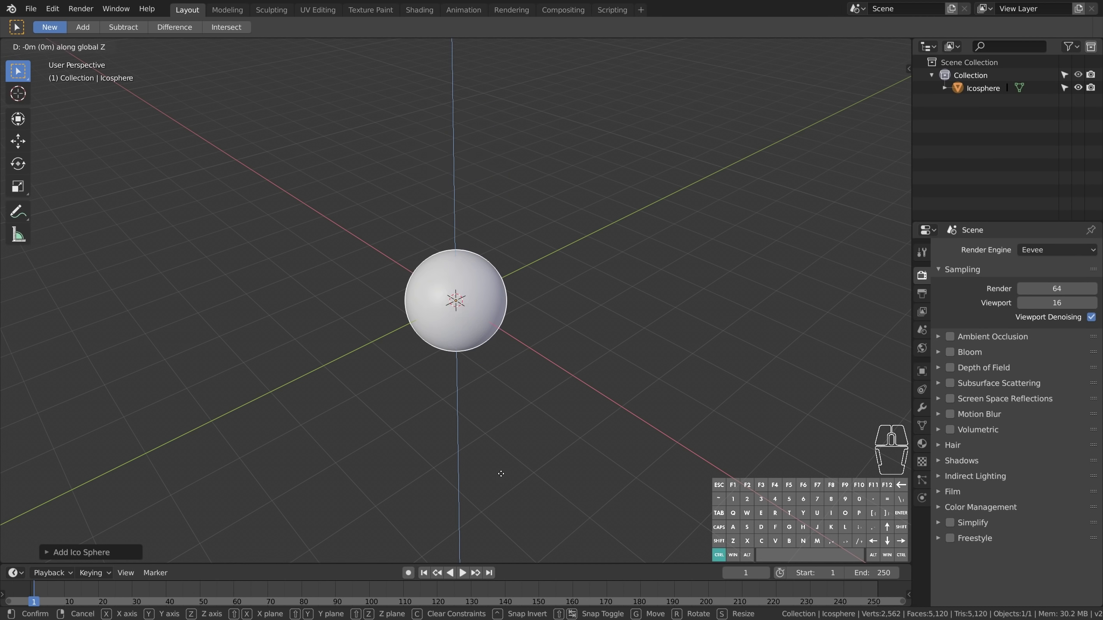
left_click(501, 331, "ctrl")
middle_click_drag(527, 386, 561, 443)
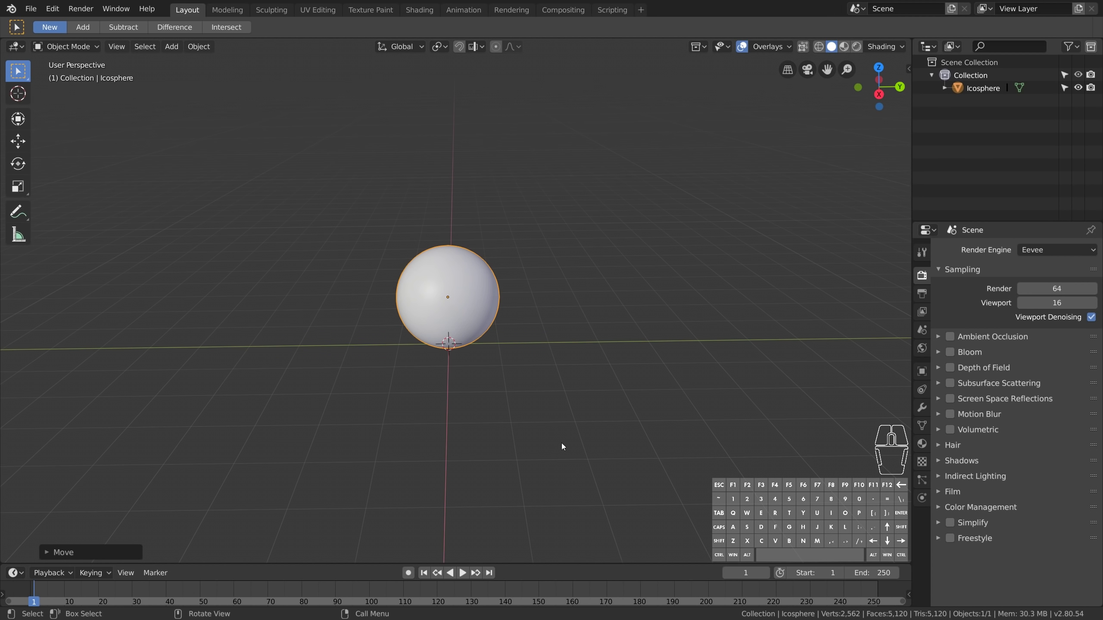
Step: Add a plane beneath the sphere and scale it up into a large ground surface
key("shift+a")
mouse_move(532, 200)
left_click(655, 197)
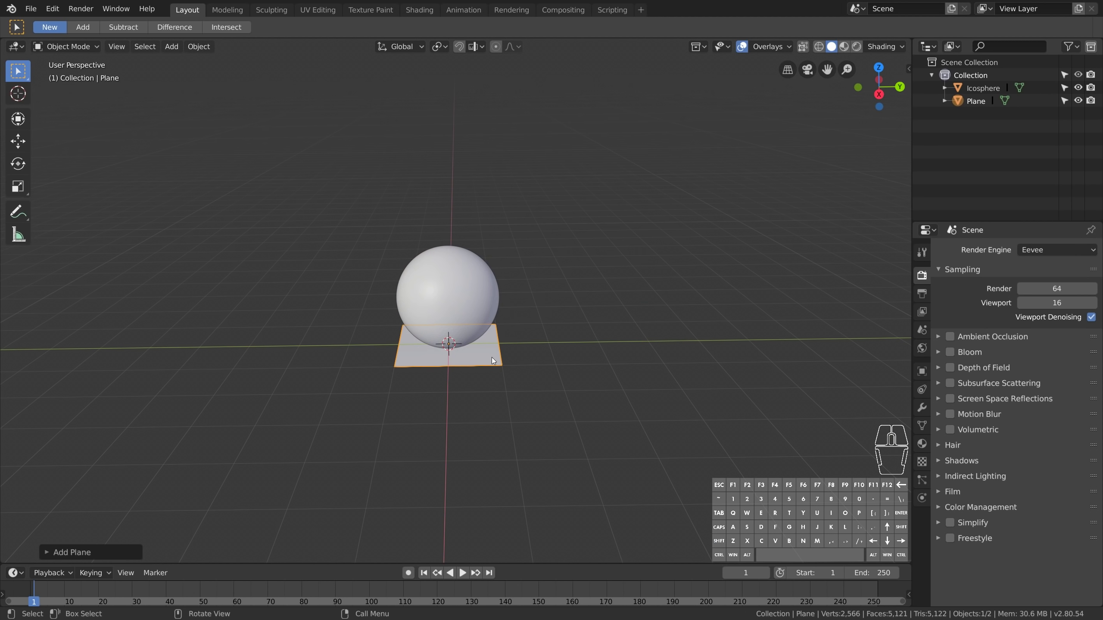
key("s")
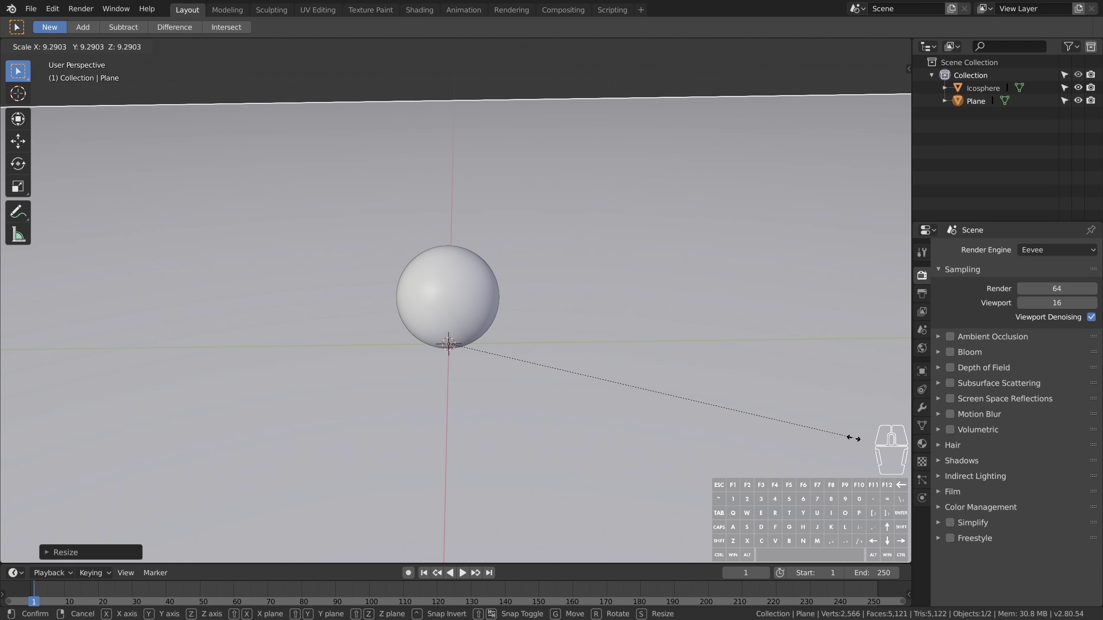
left_click(596, 368)
mouse_move(658, 413)
middle_mouse_down()
mouse_move(599, 392)
mouse_move(708, 395)
mouse_move(662, 402)
middle_mouse_up()
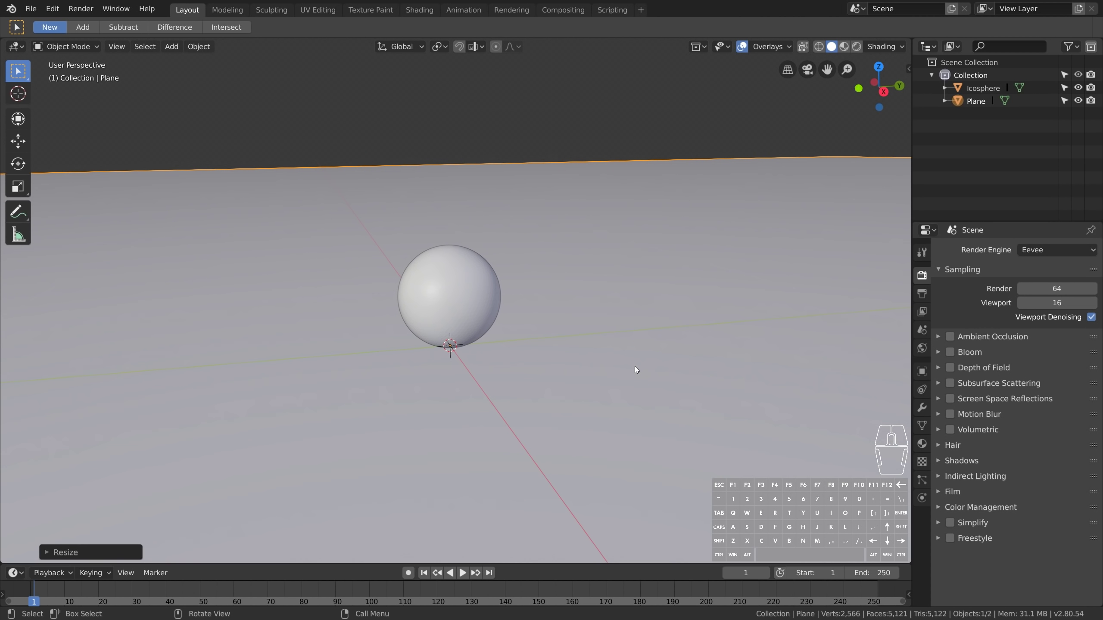
Step: Set the render engine to Cycles with GPU Compute as the device
left_click(1053, 250)
left_click(1059, 292)
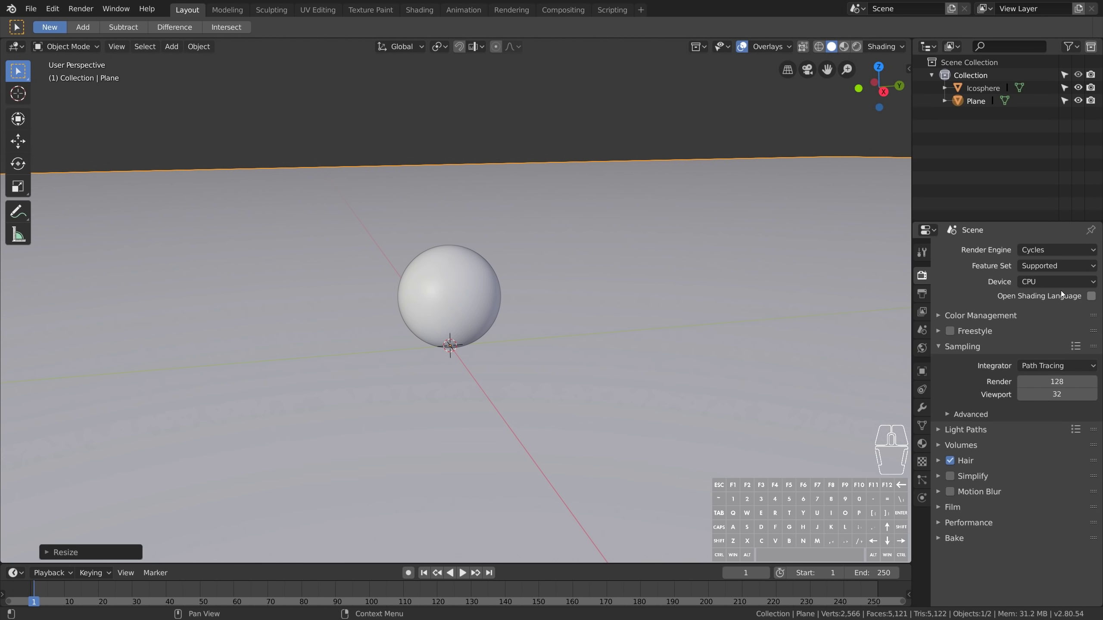
left_click(1046, 280)
left_click(1059, 311)
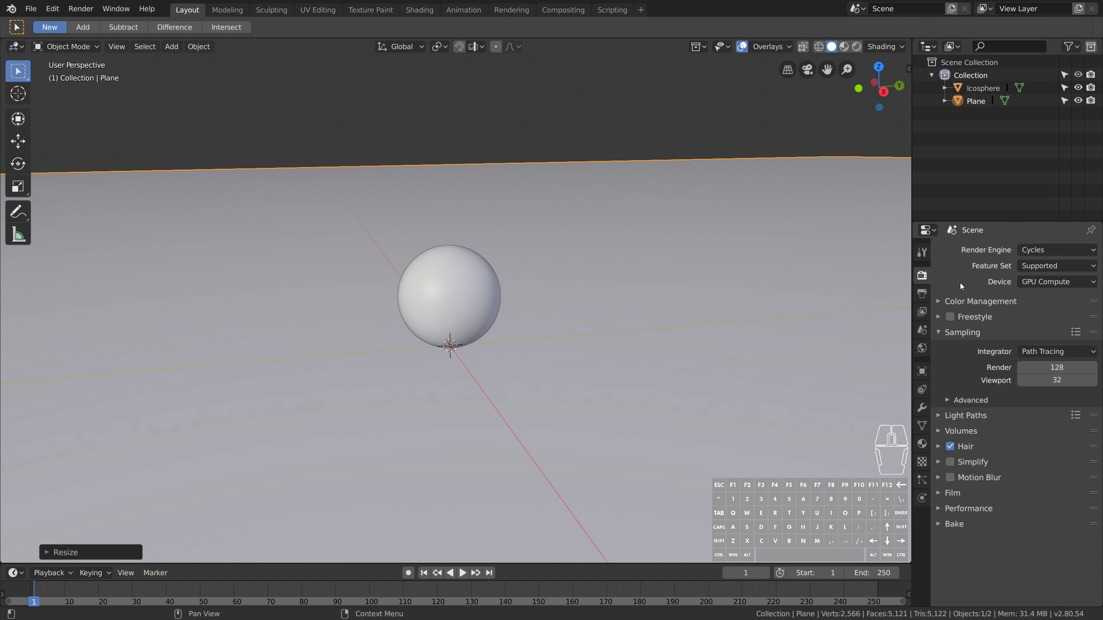
Step: Add a second plane and move it up along the Z axis to hang well above the sphere
key("shift+a")
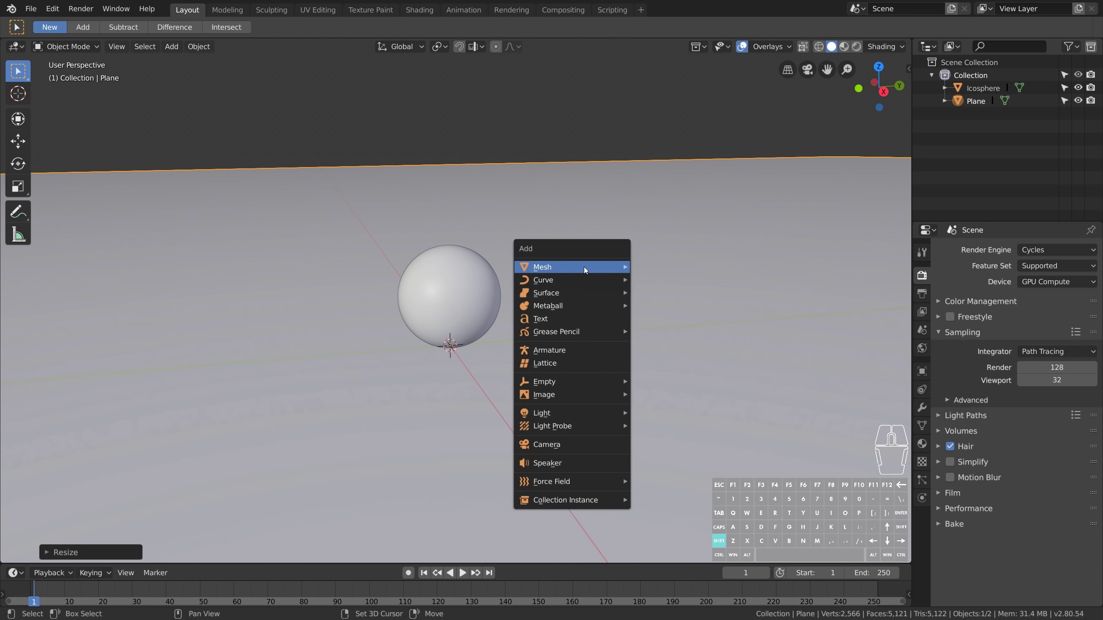
mouse_move(584, 267)
left_click(701, 265)
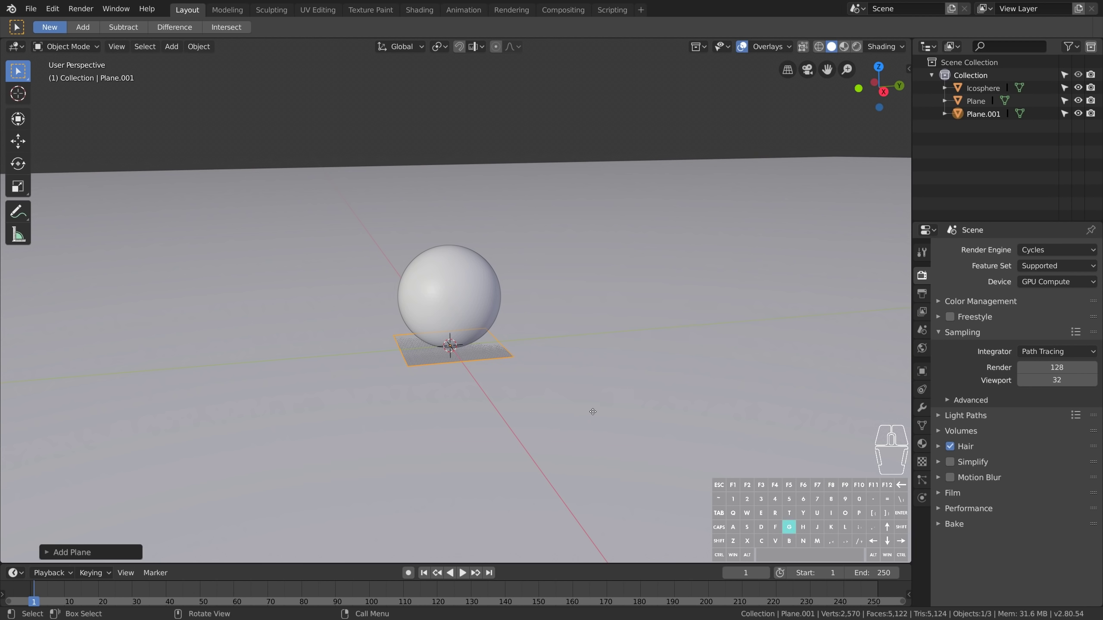
key("g")
key("z")
left_click(581, 148)
scroll(588, 277, "down", 3)
key("g")
key("z")
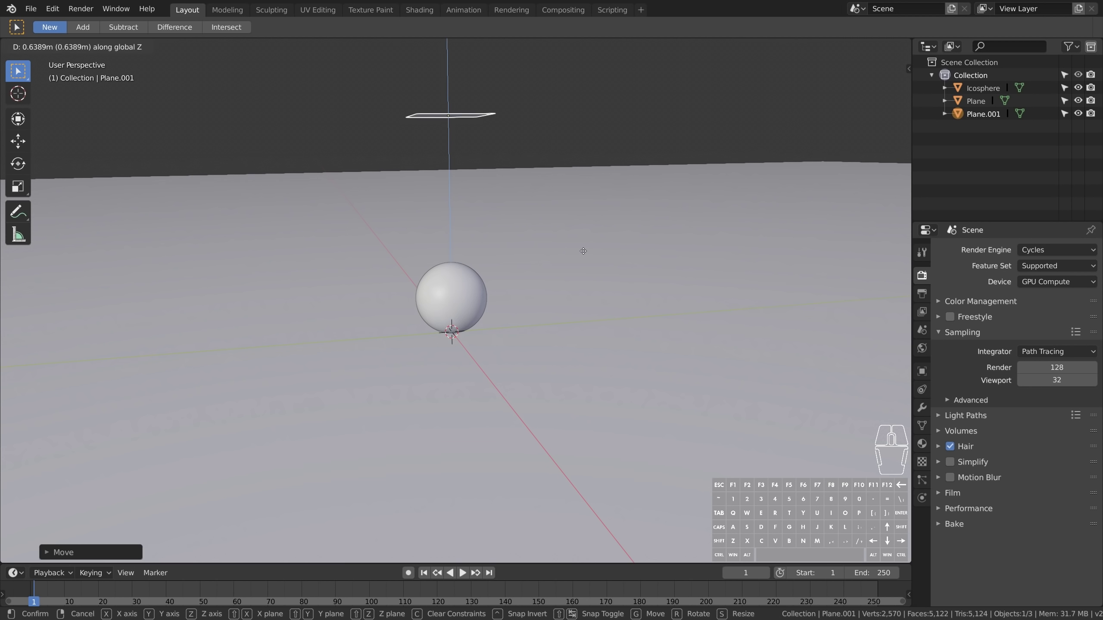
left_click(576, 233)
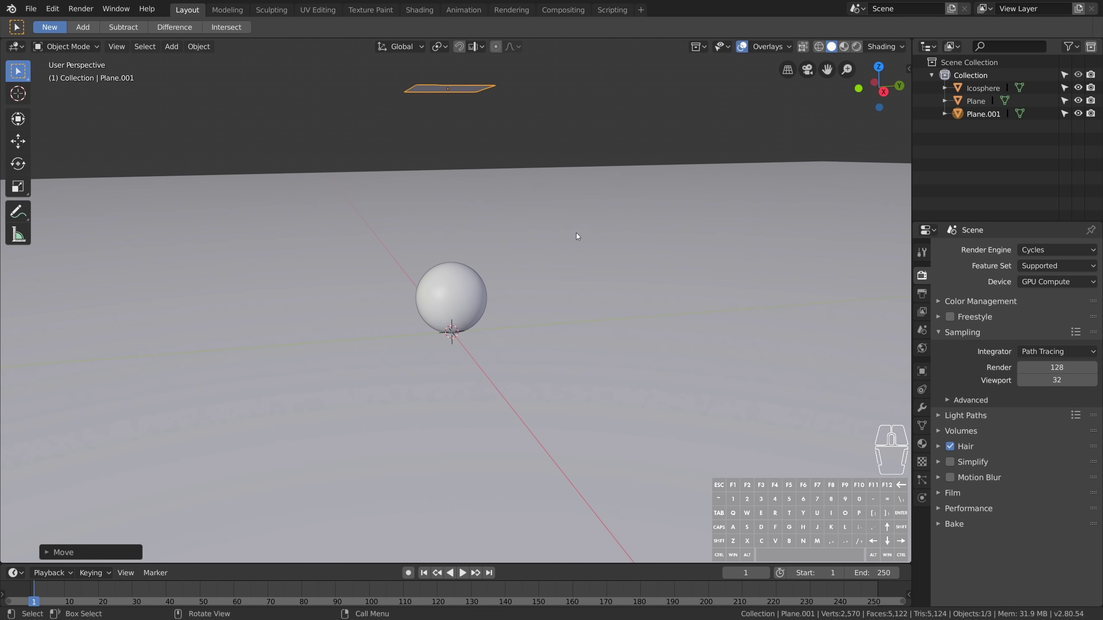
Step: Give the upper plane a new material named Light top with an Emission surface
left_click(922, 443)
left_click(974, 290)
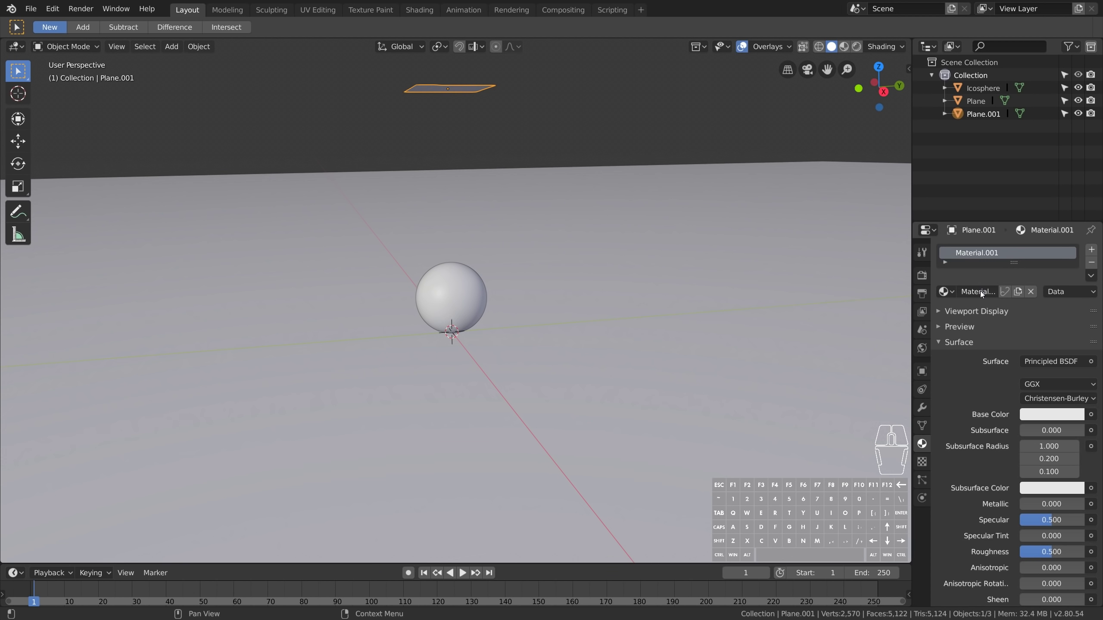
left_click(979, 291)
left_click(1060, 362)
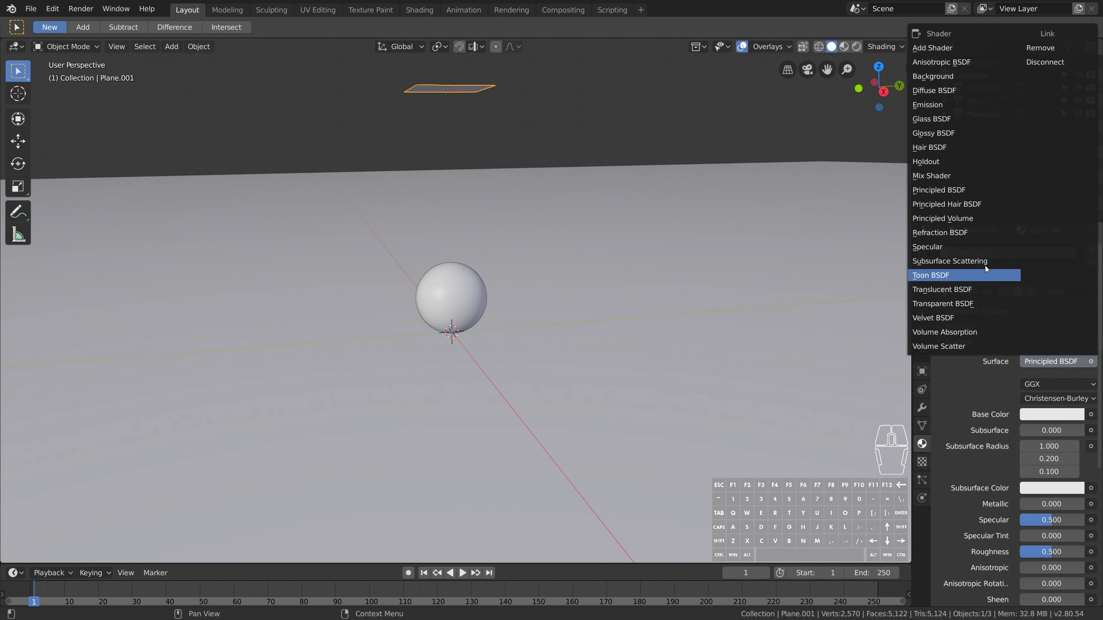
left_click(984, 105)
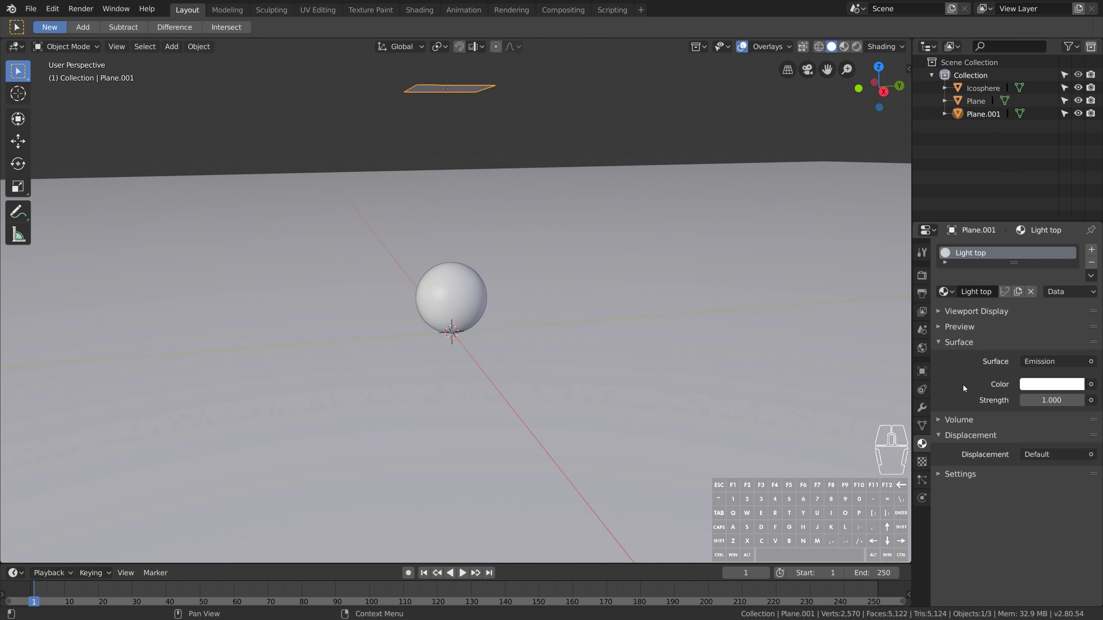
Step: Switch the viewport to rendered shading and hide the overlays
left_click(856, 46)
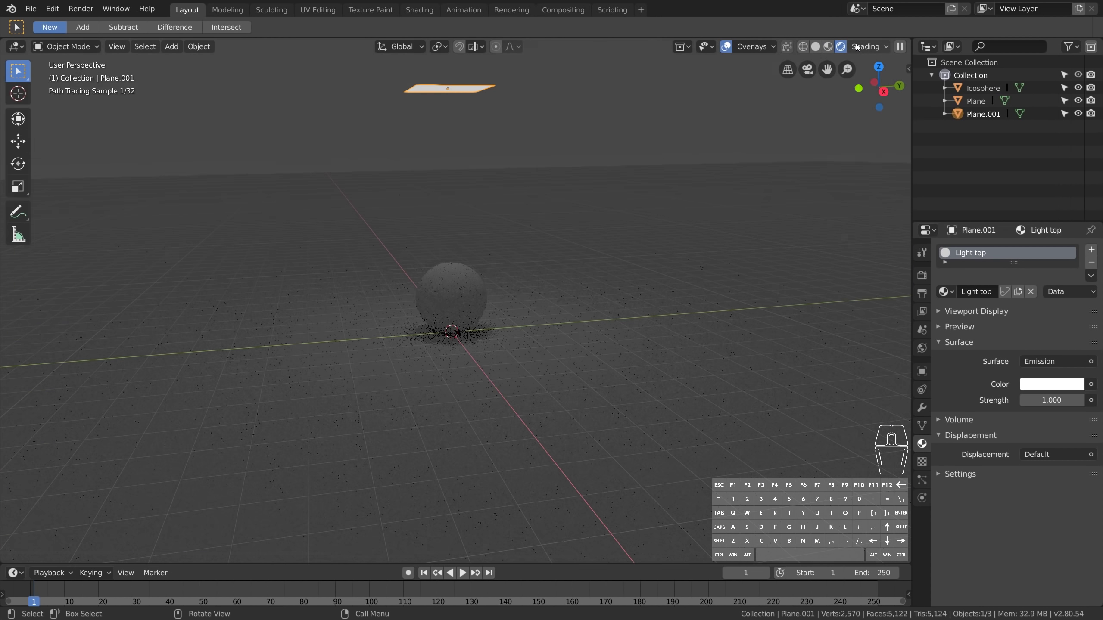
left_click(726, 46)
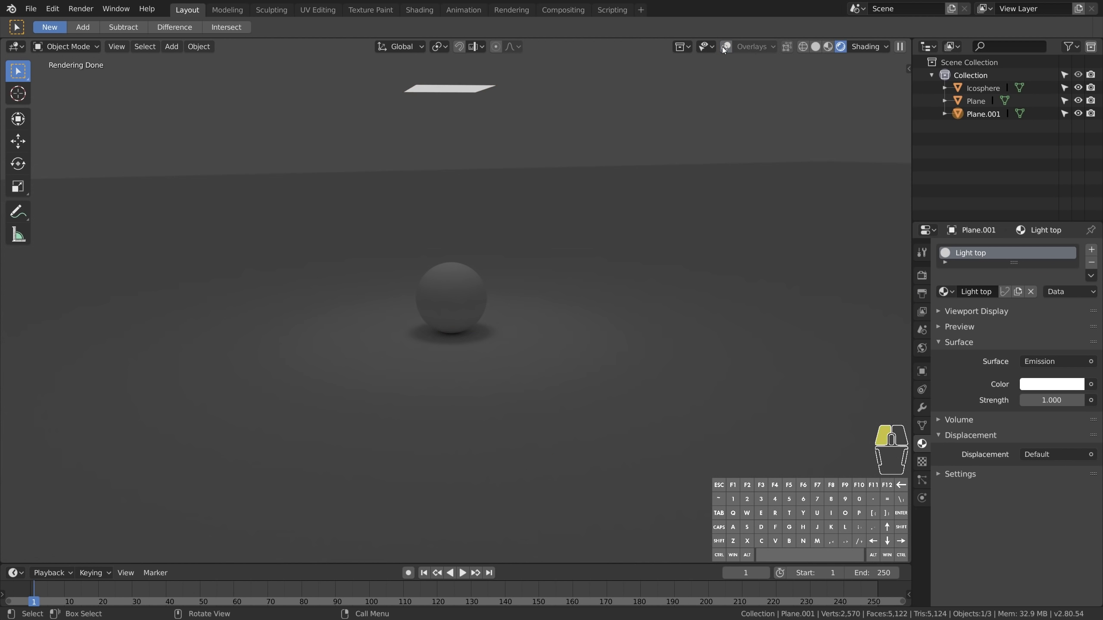
left_click(726, 46)
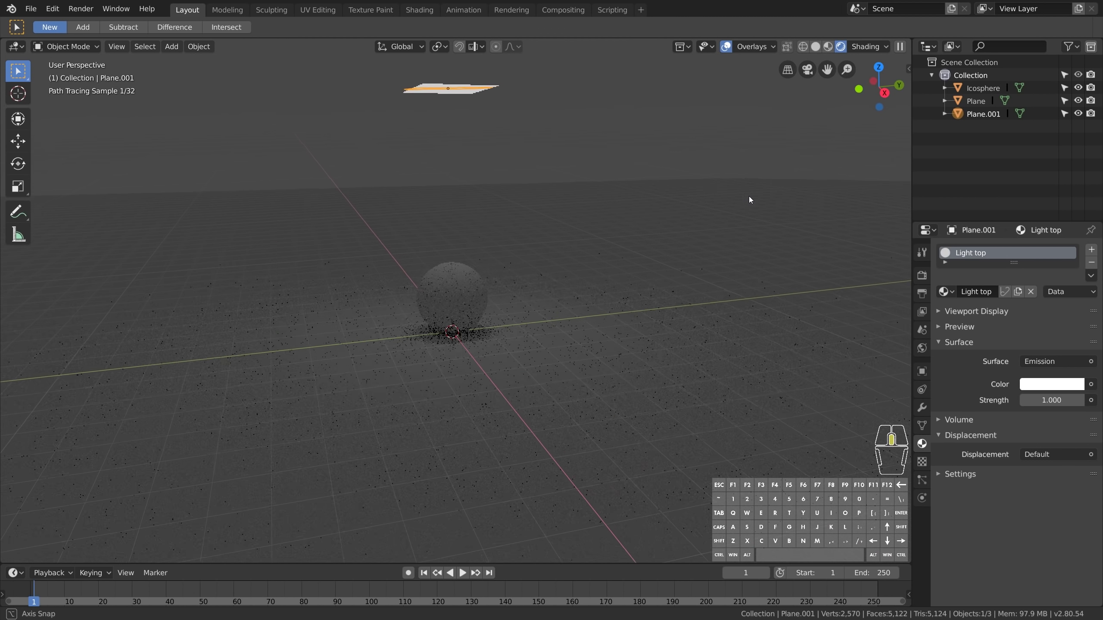
middle_click_drag(749, 199, 743, 218)
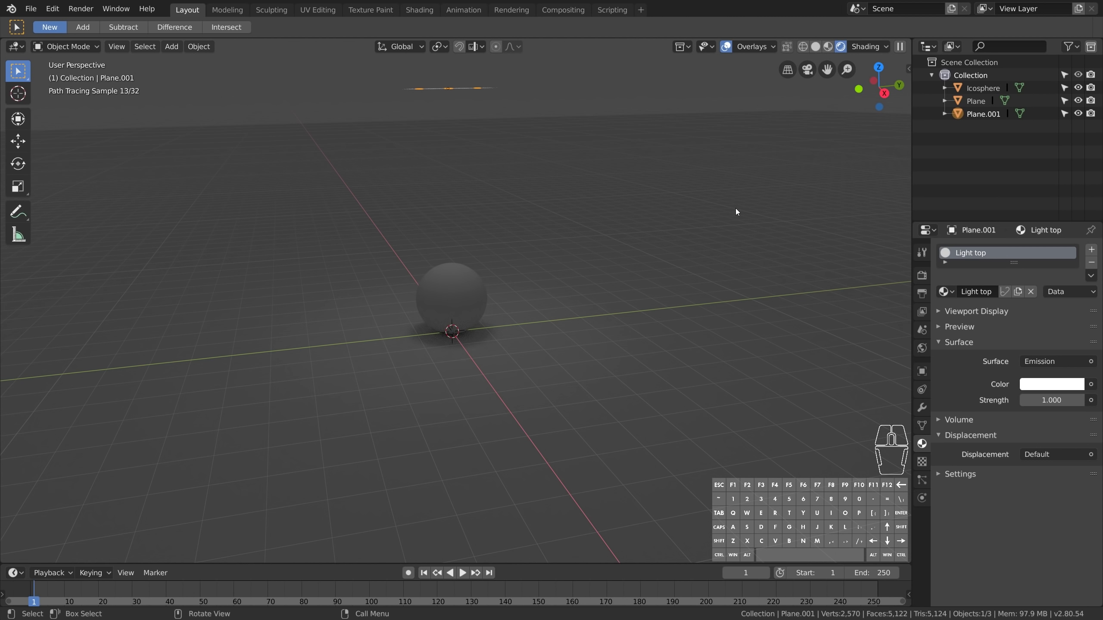
key("shift+alt+z")
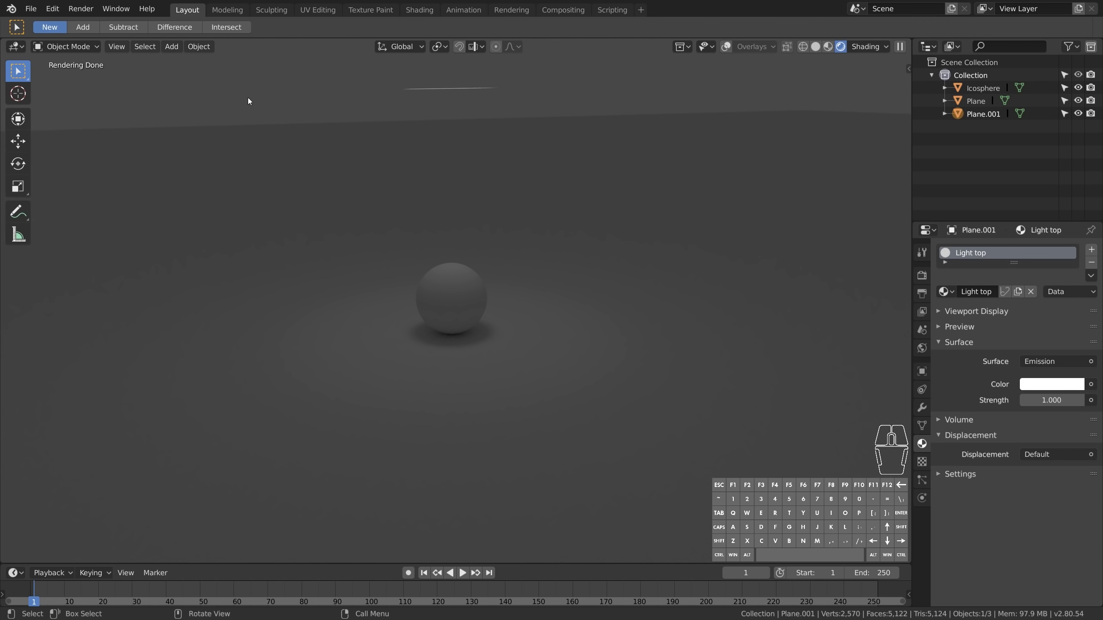
Step: Set the world background color to black and show the viewport overlays again
left_click(922, 348)
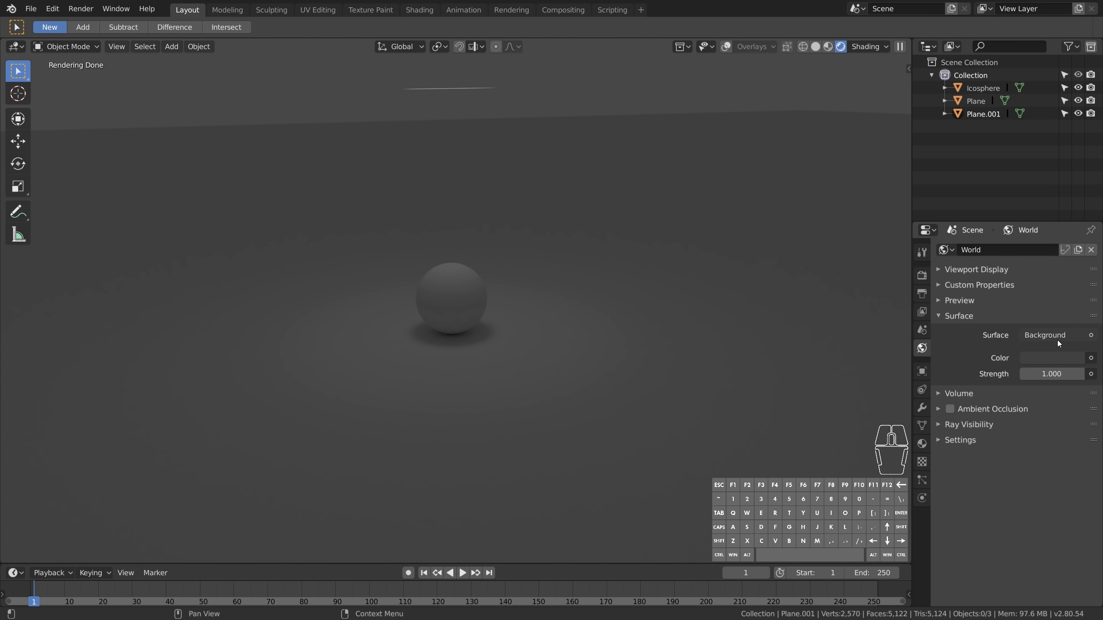
left_click(1053, 358)
left_click_drag(1073, 241, 1073, 266)
left_click(725, 46)
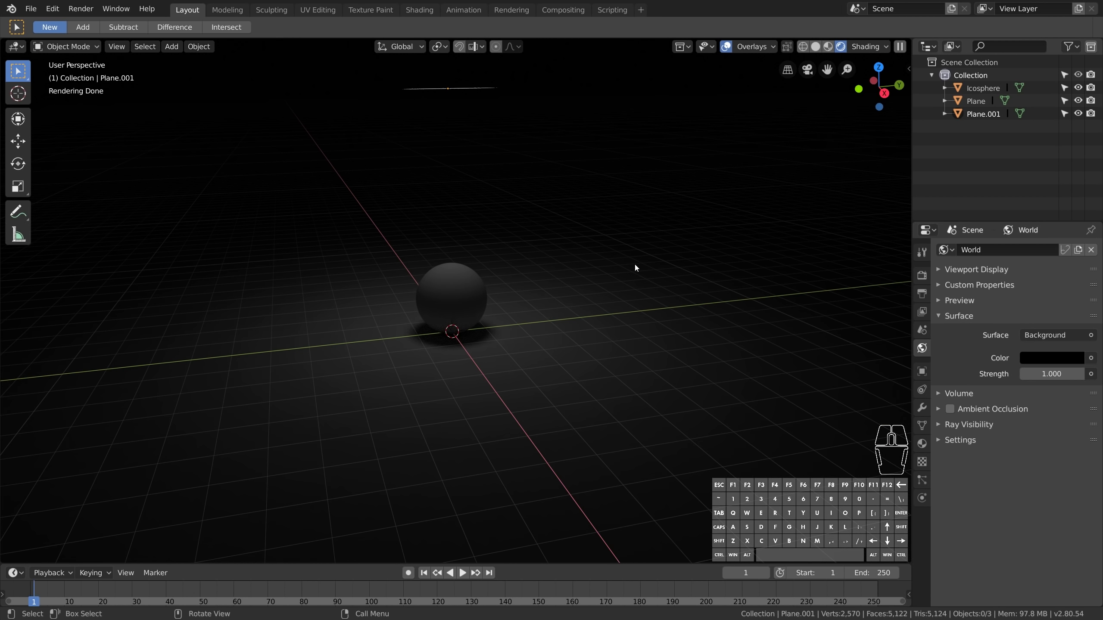
Step: Select the light plane above the sphere, scale it, and stretch it along the X axis into a very long strip
middle_click_drag(636, 268, 614, 286)
left_click(469, 117)
middle_click_drag(469, 116, 584, 324)
key("s")
left_click(586, 324)
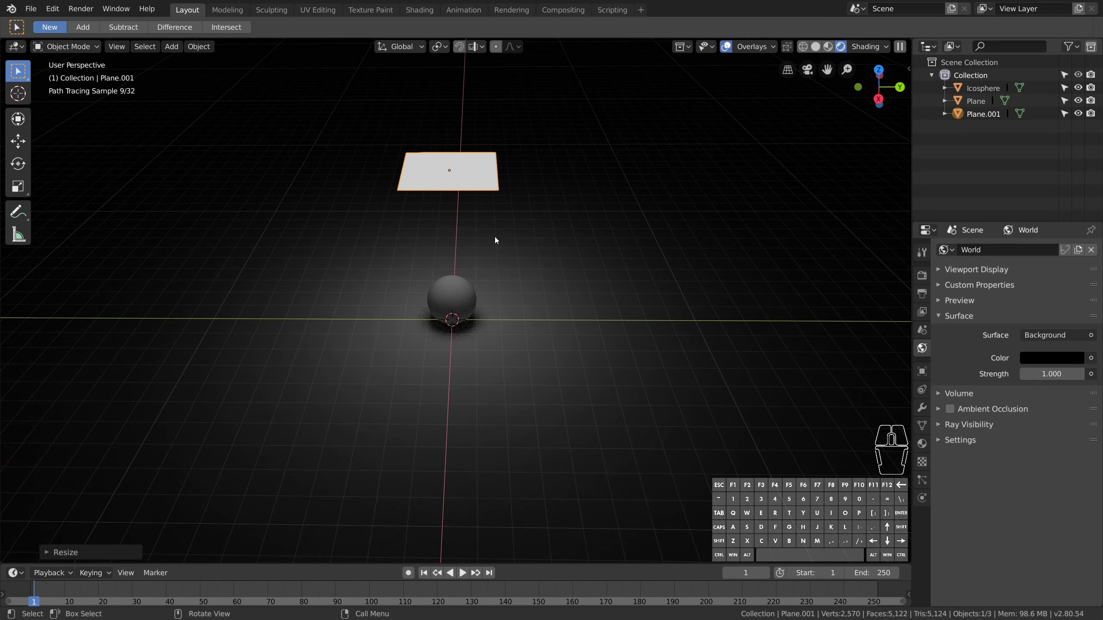
key("s")
key("x")
left_click(607, 343)
middle_click_drag(608, 344, 644, 354)
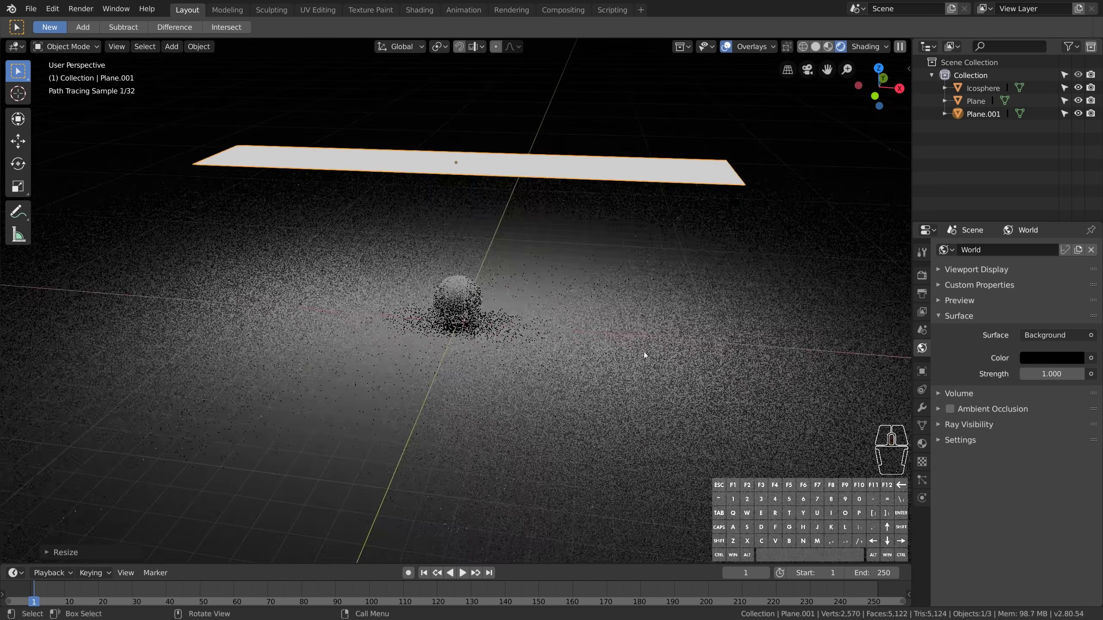
key("s")
key("x")
left_click(715, 393)
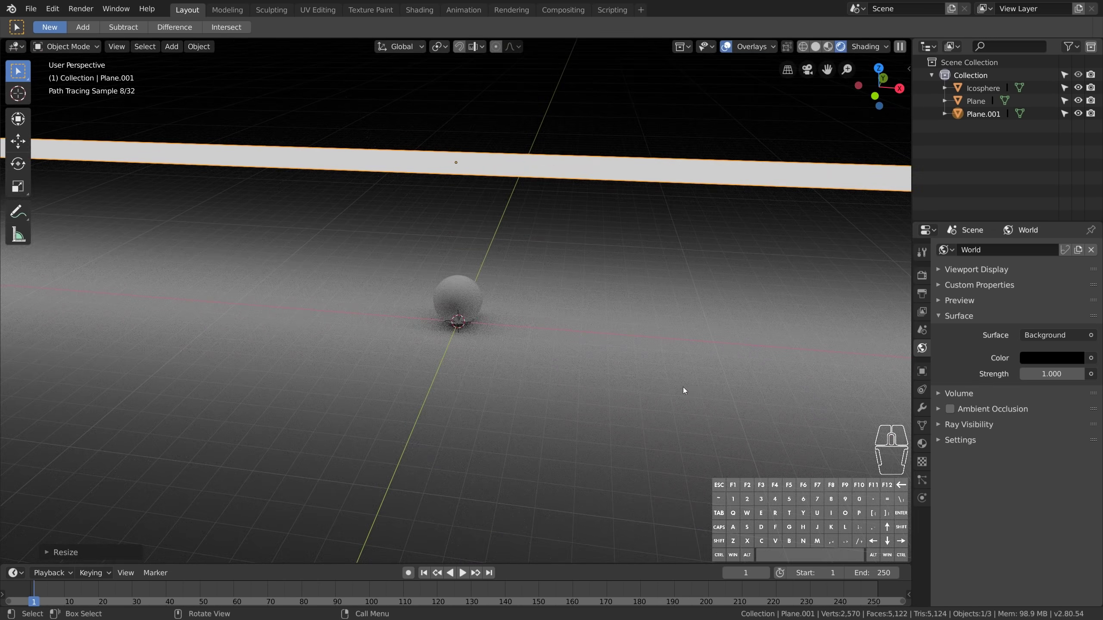
Step: Move the stretched light plane slightly higher above the sphere
middle_click_drag(635, 403, 631, 380)
key("g")
left_click(626, 362)
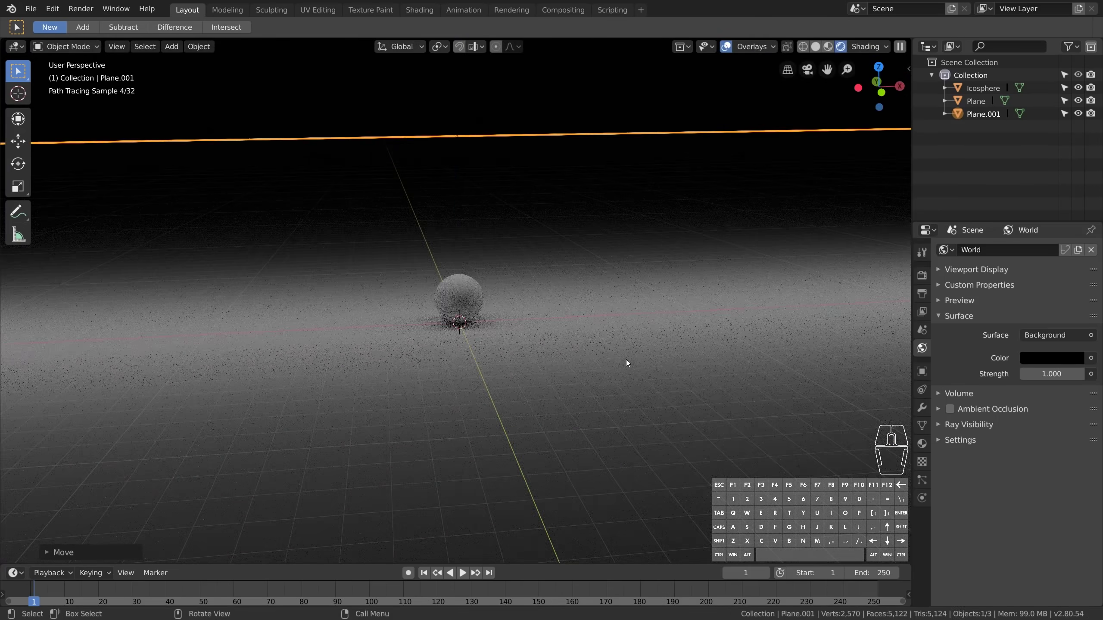
scroll(623, 356, "up", 3)
middle_click_drag(627, 340, 625, 403, "shift")
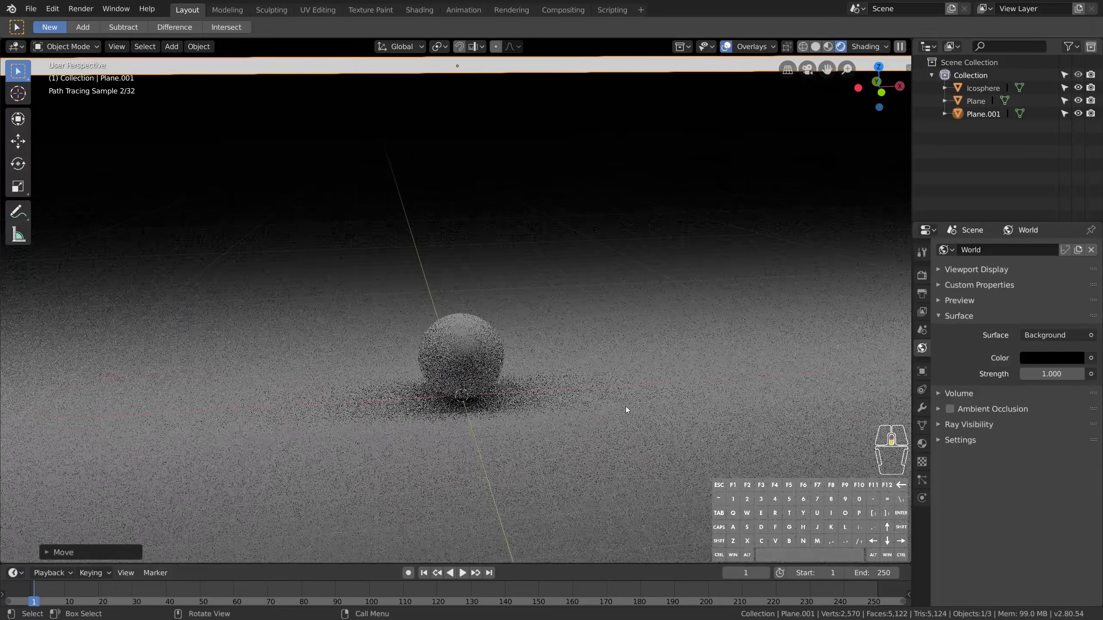
scroll(627, 409, "down", 1)
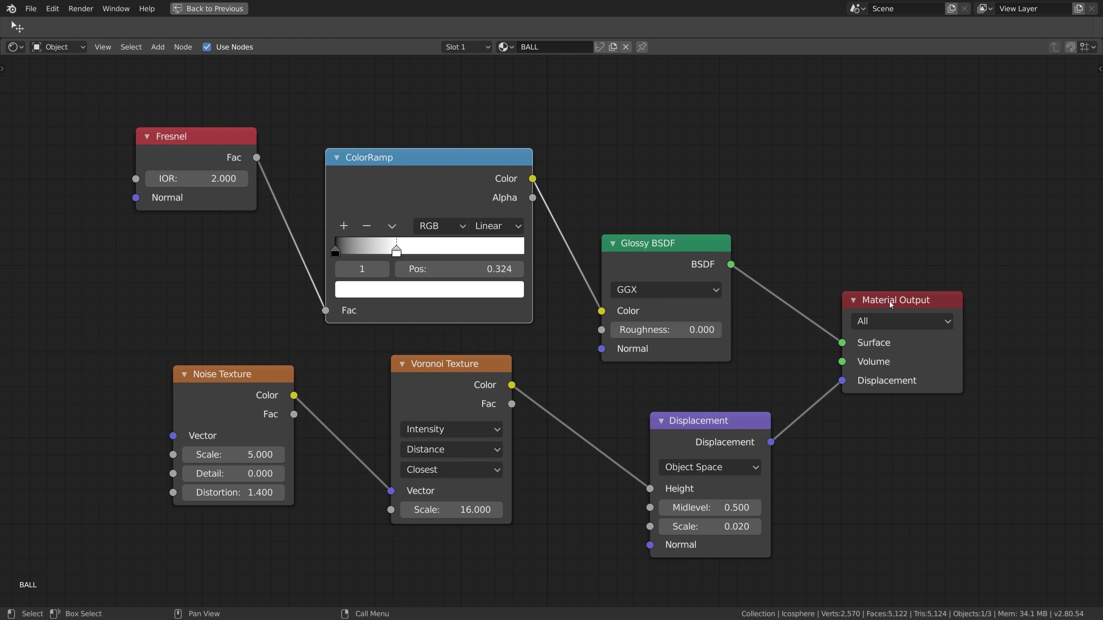
Step: Spread out the BALL material's Fresnel, ColorRamp, Glossy BSDF, Noise, Voronoi, Displacement and Material Output nodes for a tidier layout
left_click_drag(869, 298, 852, 295)
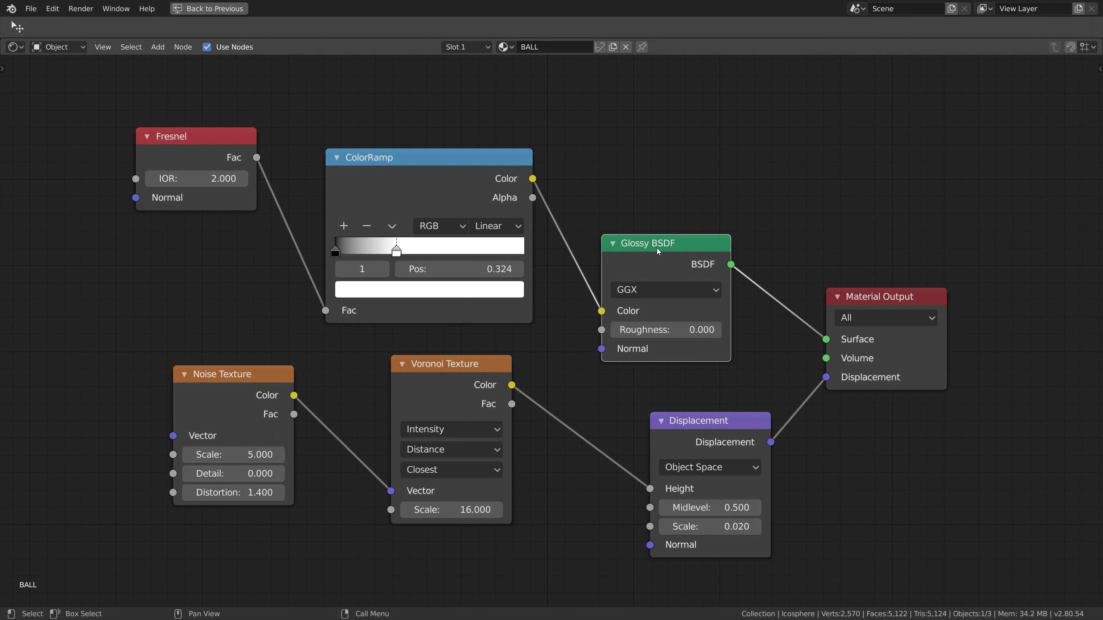
left_click_drag(658, 251, 662, 249)
left_click_drag(434, 157, 443, 160)
left_click_drag(195, 137, 205, 138)
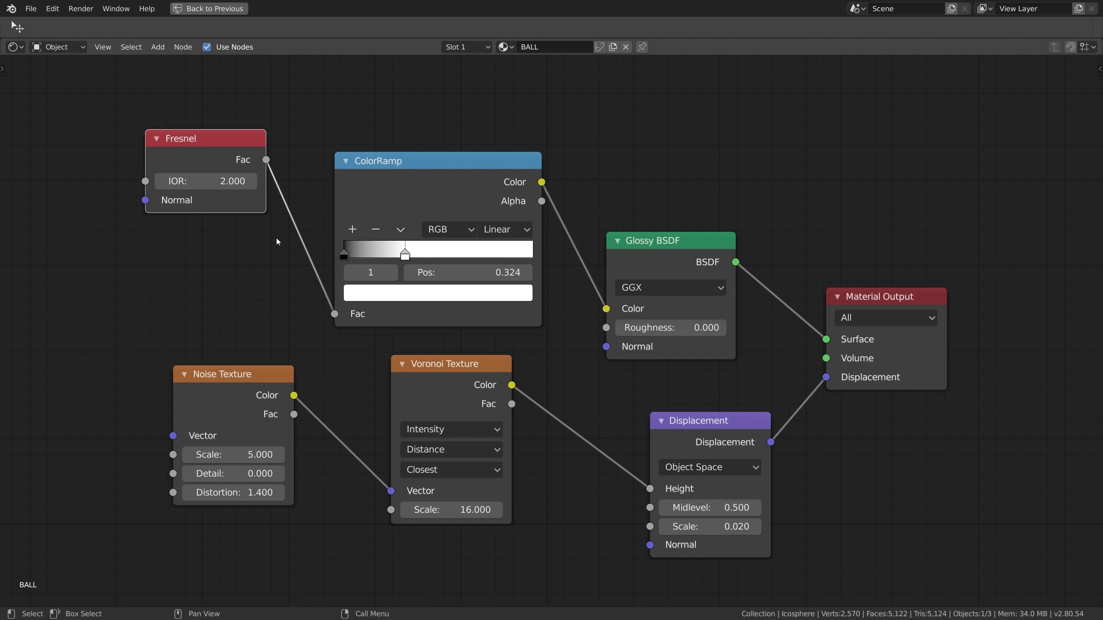
left_click_drag(237, 406, 222, 411)
left_click_drag(451, 365, 444, 371)
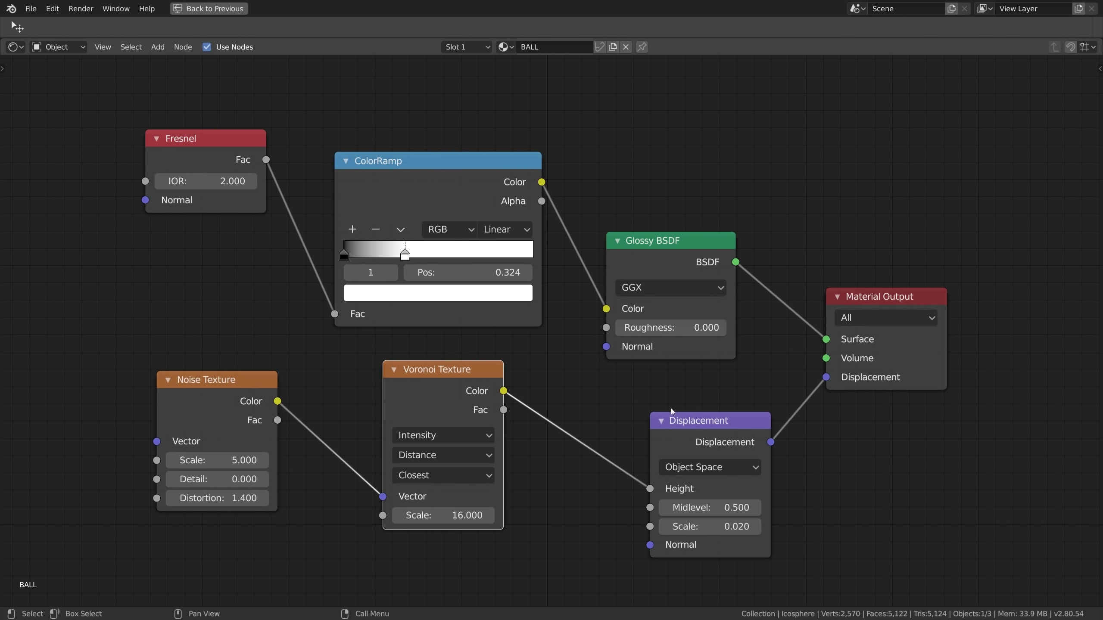
left_click_drag(710, 423, 695, 413)
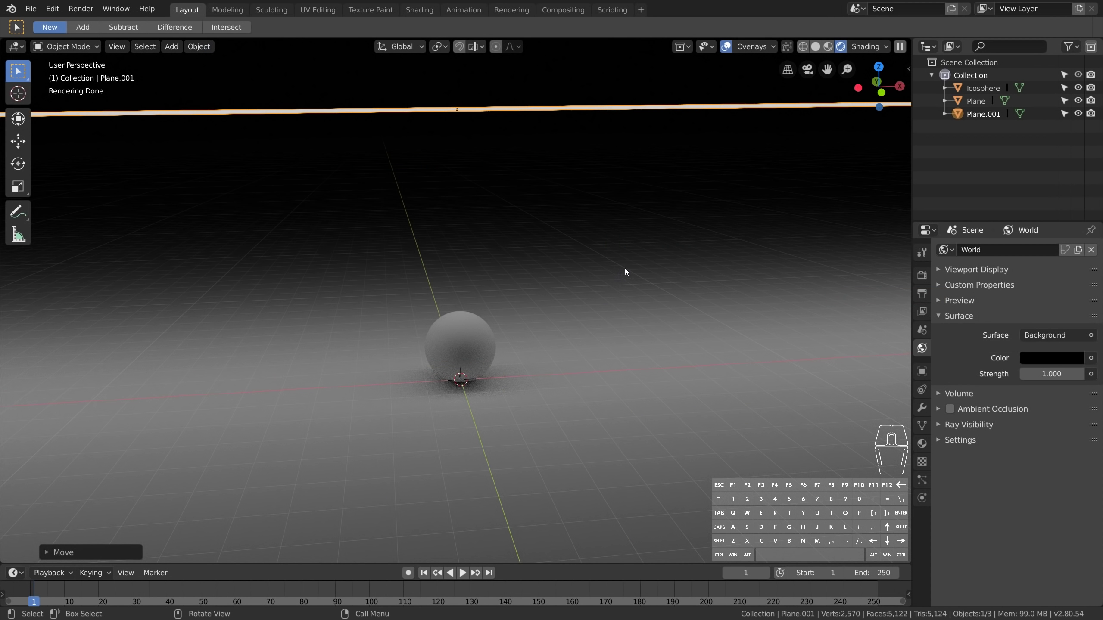
Step: Split the 3D viewport vertically into two side-by-side areas of about equal width
left_click(117, 45)
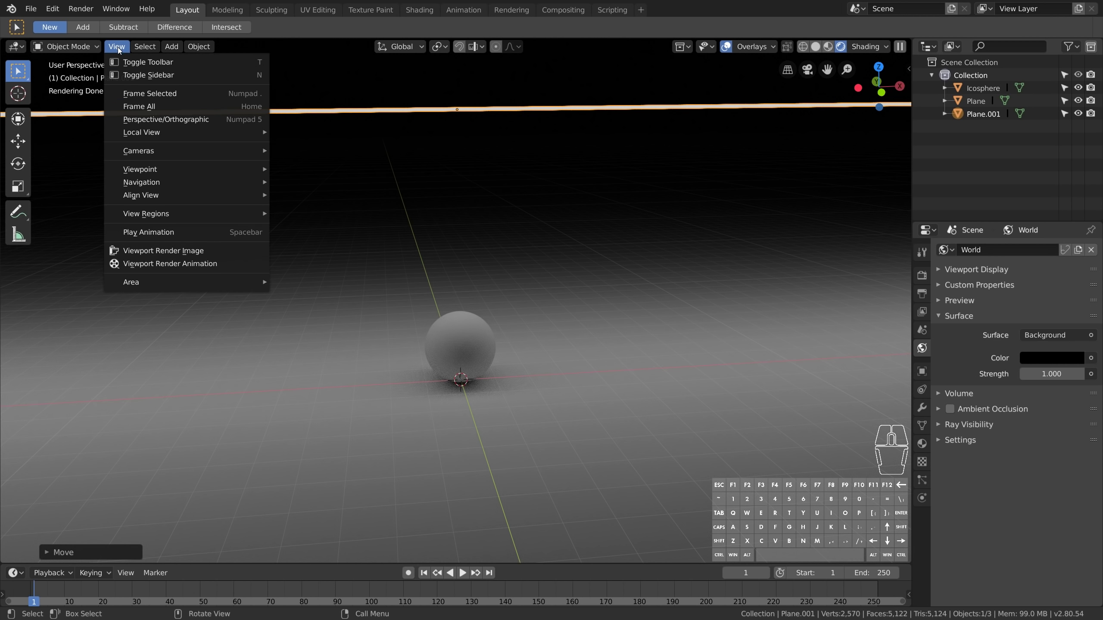
mouse_move(192, 279)
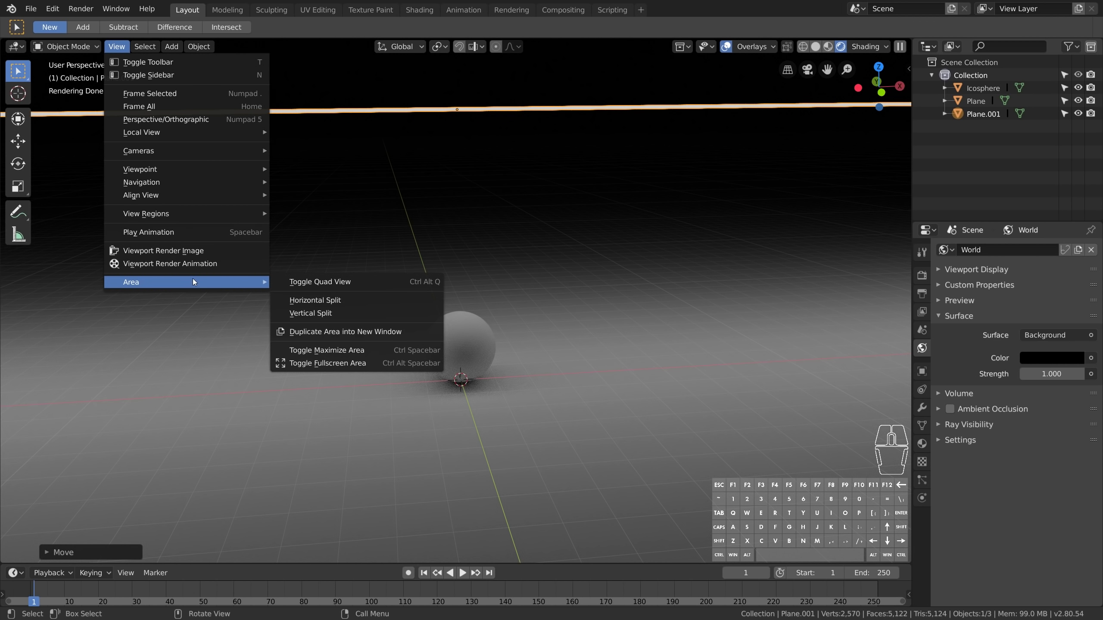
left_click(370, 313)
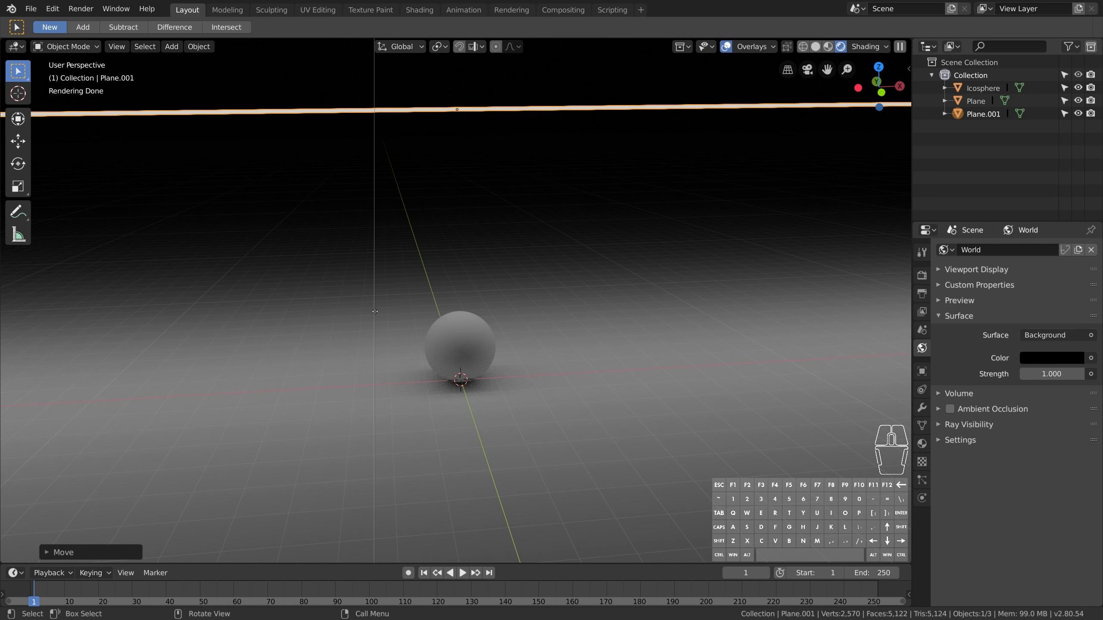
left_click(500, 222)
left_click_drag(502, 224, 452, 227)
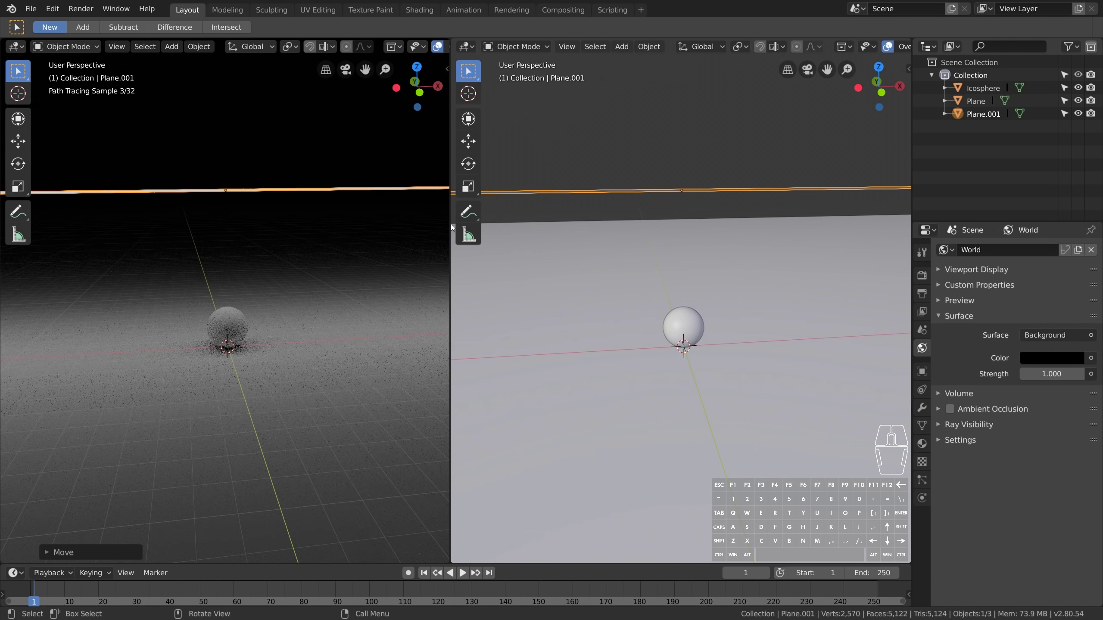
right_click(450, 290)
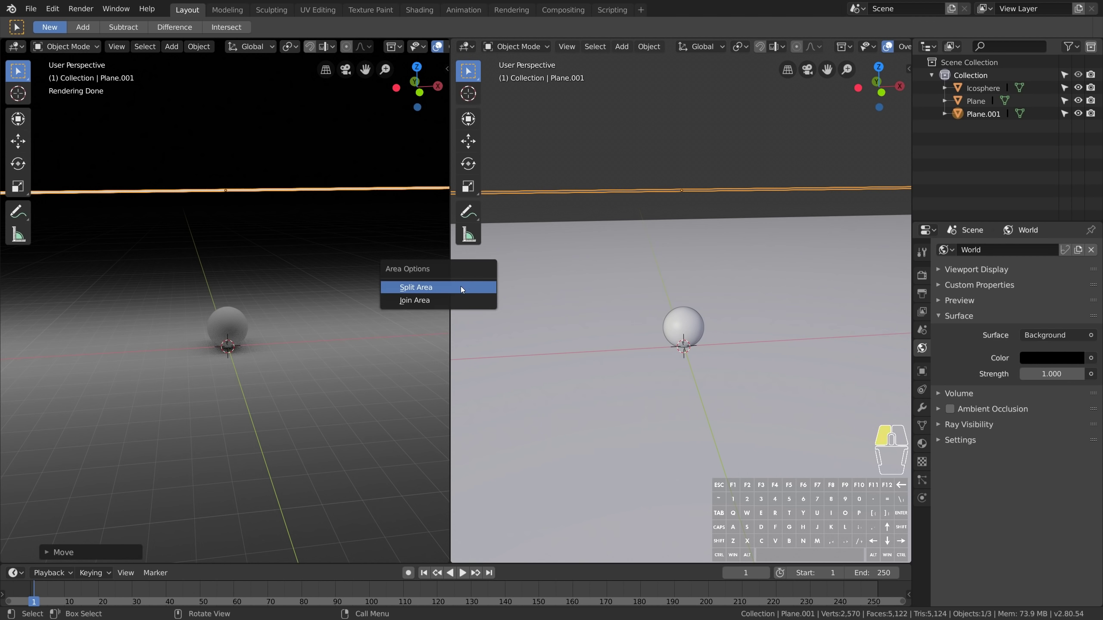
left_click(461, 289)
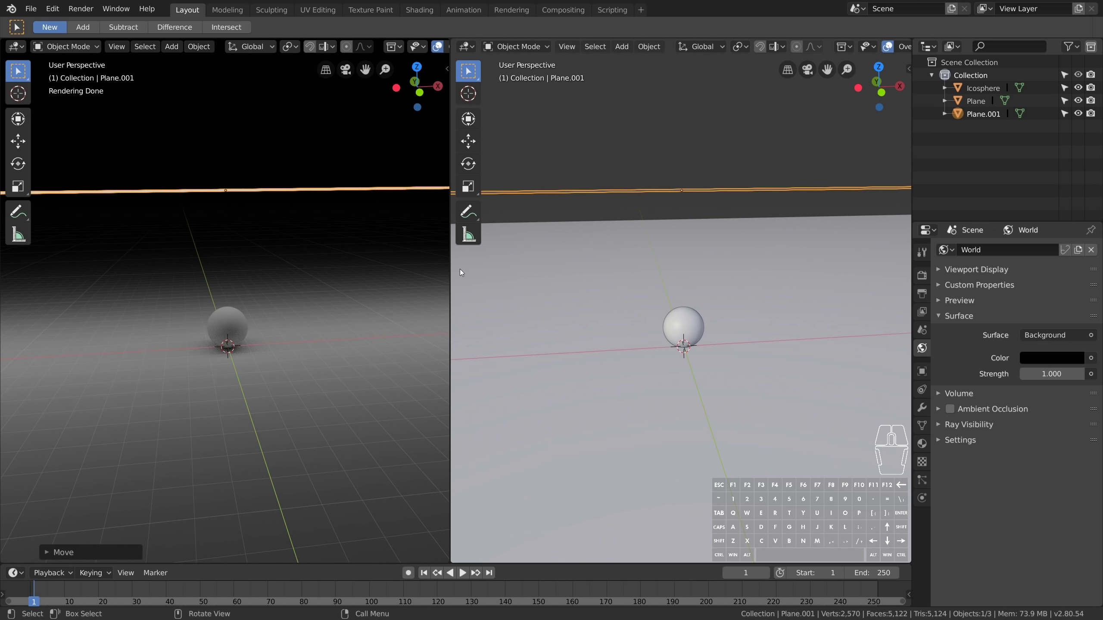
Step: Turn the second viewport area into a Shader Editor showing the Light top material and hide its sidebar
left_click(466, 46)
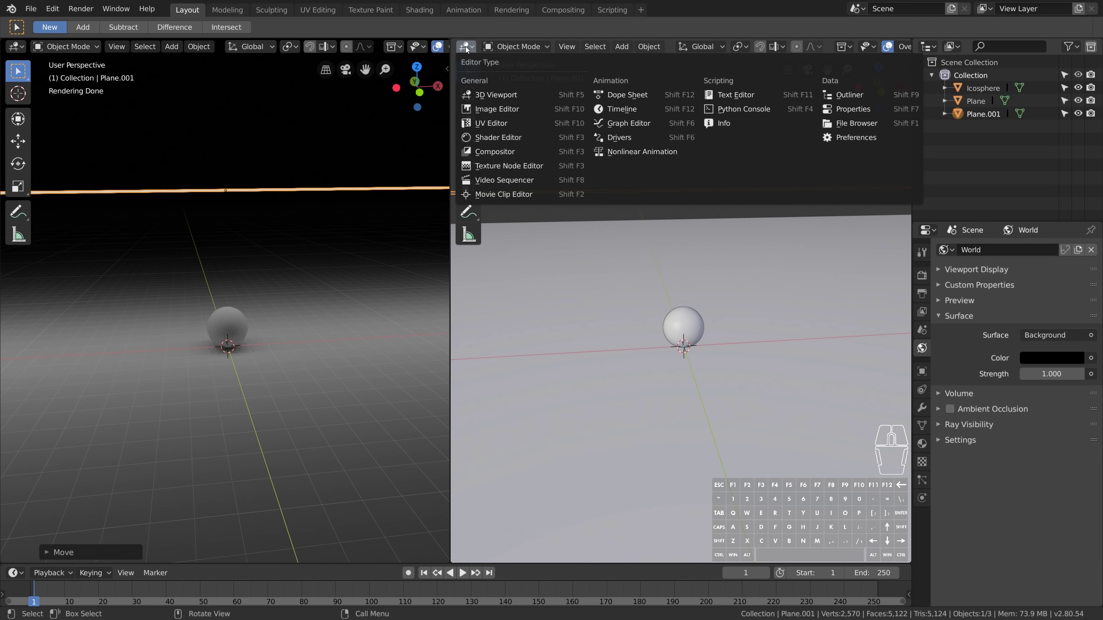
left_click(542, 137)
left_click_drag(791, 268, 907, 270)
scroll(693, 384, "up", 4)
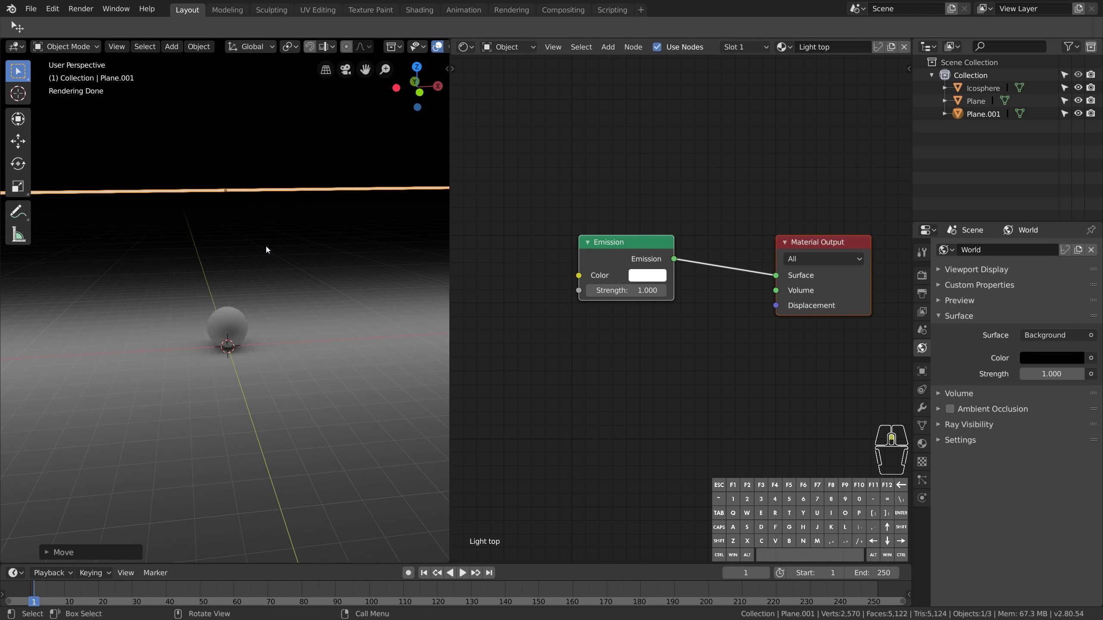
scroll(267, 249, "up", 2)
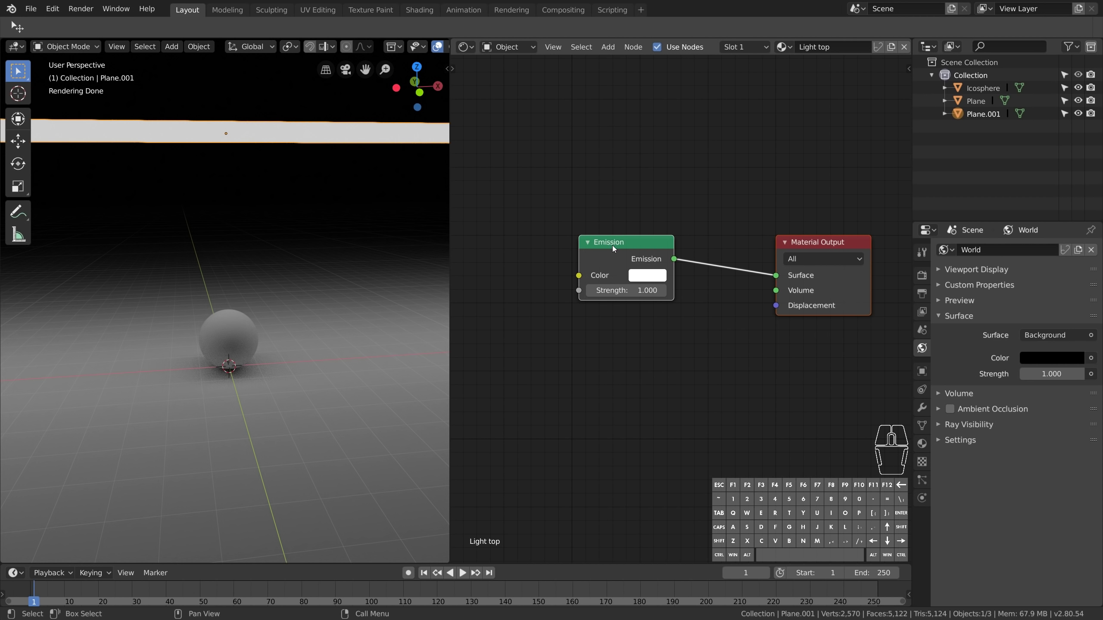
Step: Move the Emission node aside, unlink it from the Material Output and link it back to the Surface input
left_click_drag(614, 248, 578, 200)
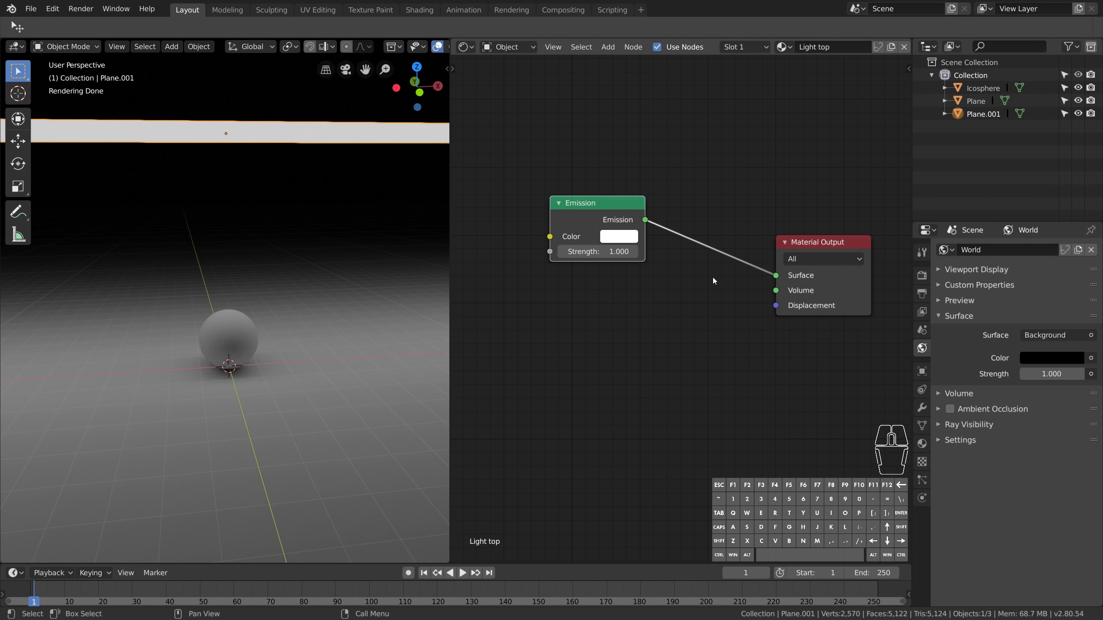
left_click(776, 277)
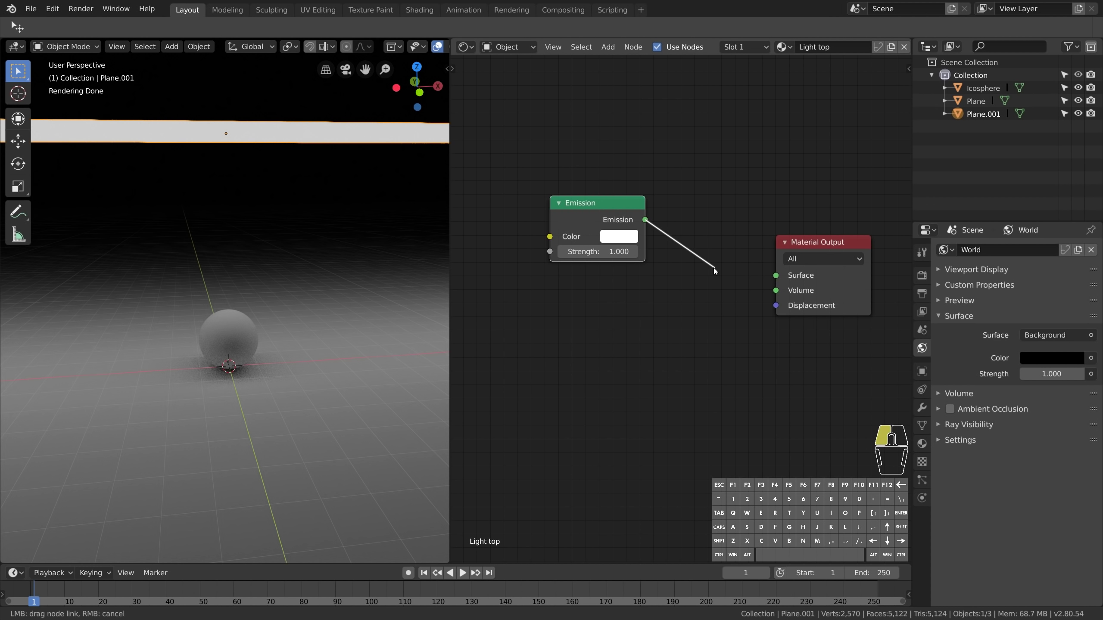
left_click_drag(714, 269, 703, 266)
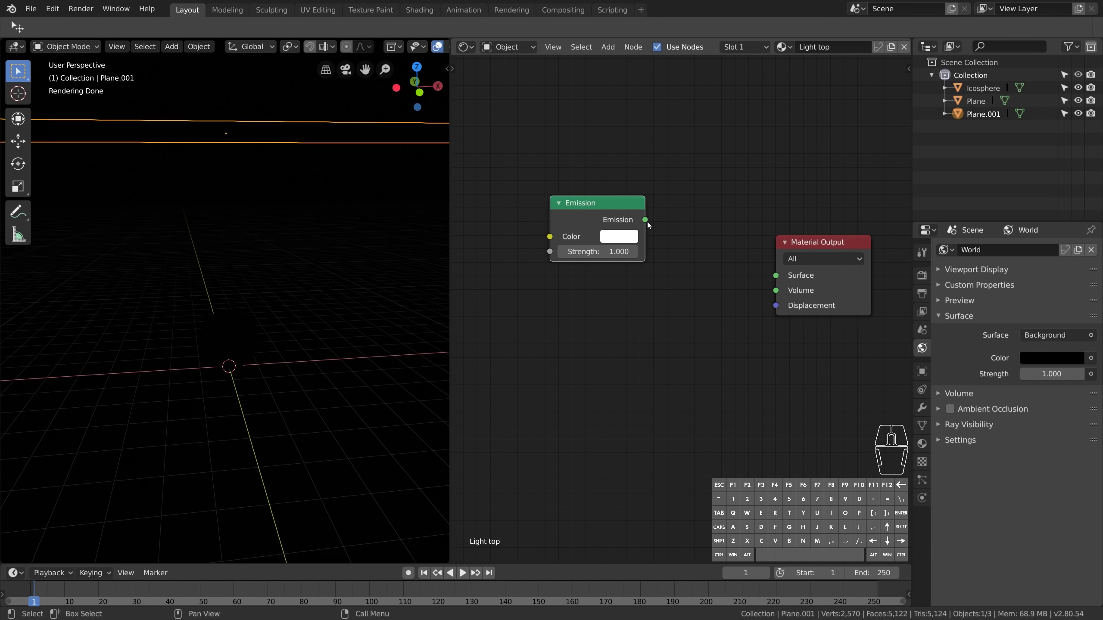
left_click_drag(645, 220, 776, 275)
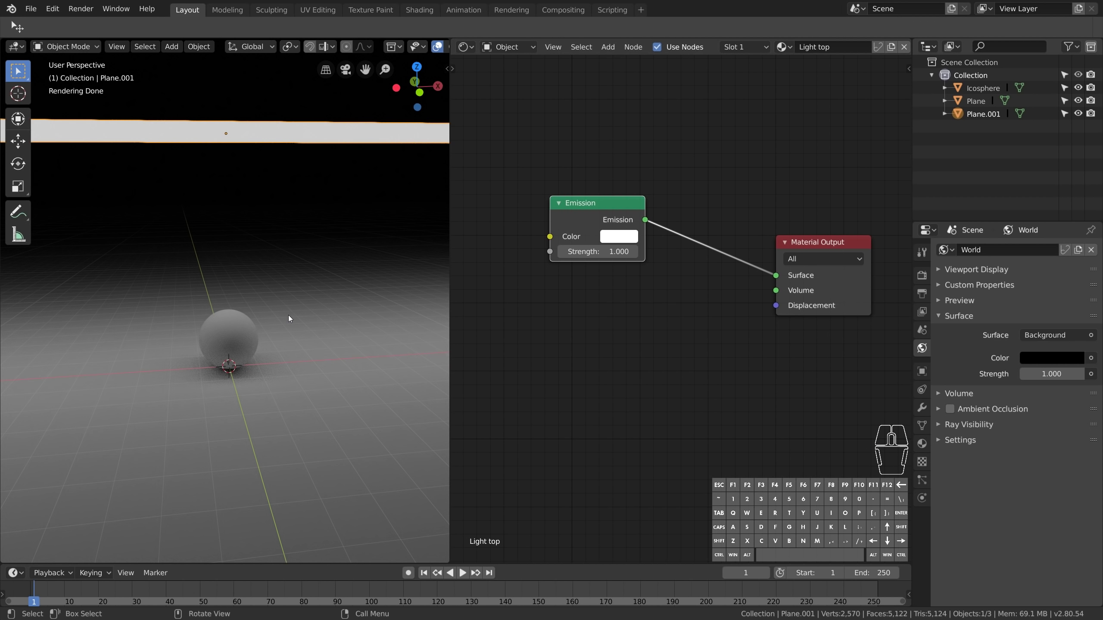
Step: Try a light green emission color with a strength of 6, and reset both values to their defaults
mouse_move(288, 316)
middle_mouse_down()
mouse_move(311, 315)
mouse_move(308, 269)
middle_mouse_up()
middle_click_drag(433, 51, 289, 53)
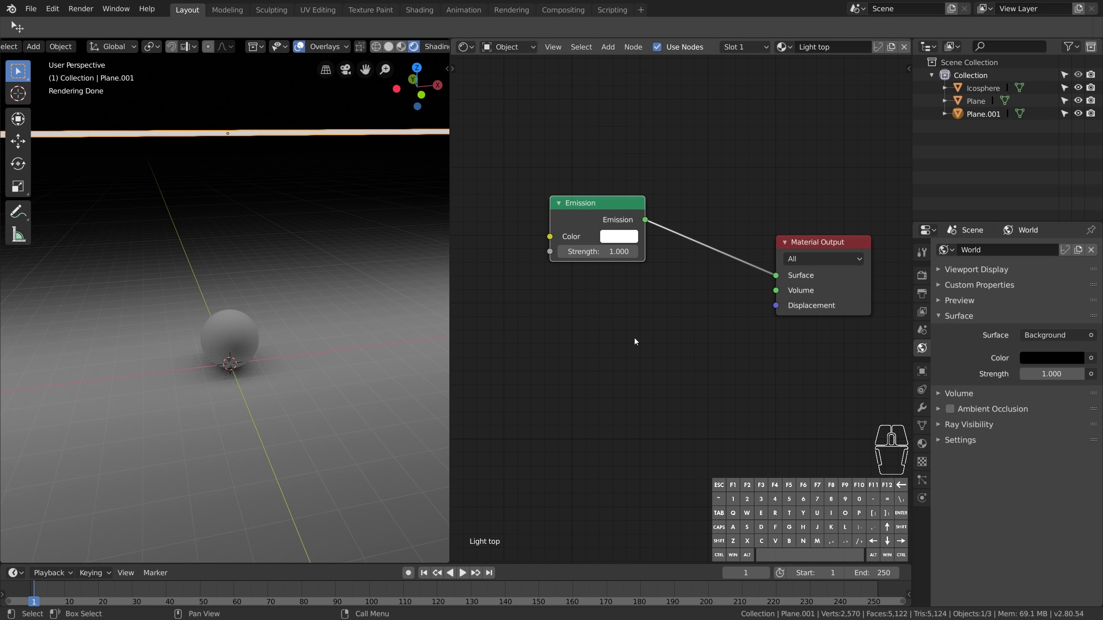
left_click(616, 240)
mouse_move(643, 65)
left_mouse_down()
mouse_move(715, 130)
mouse_move(625, 65)
left_mouse_up()
left_click_drag(589, 252, 616, 252)
left_click(614, 240)
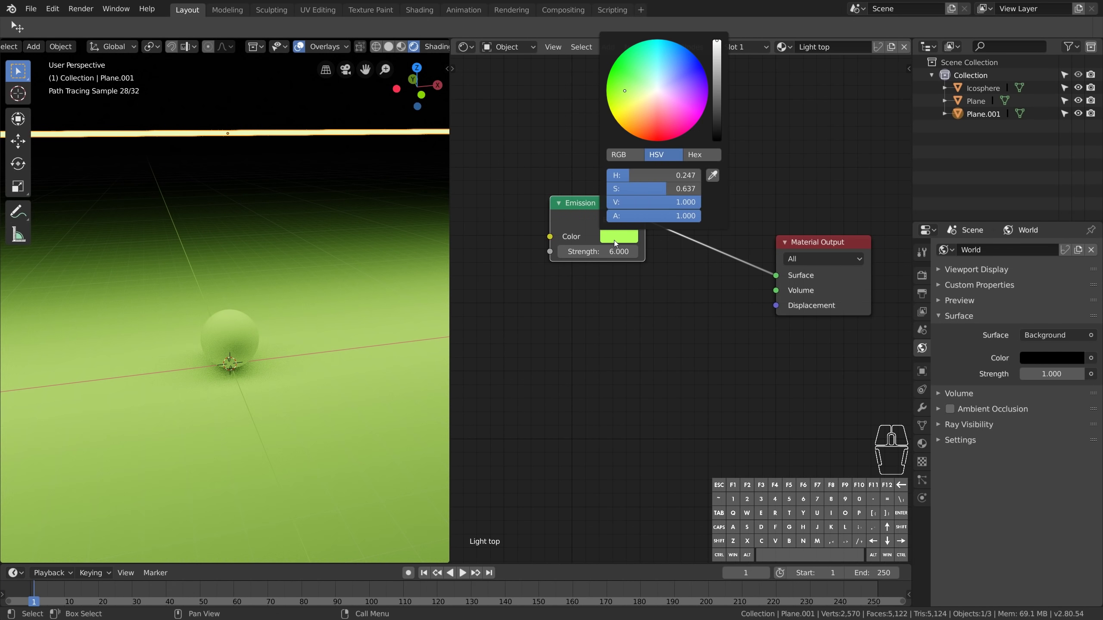
key("BackSpace")
key("BackSpace")
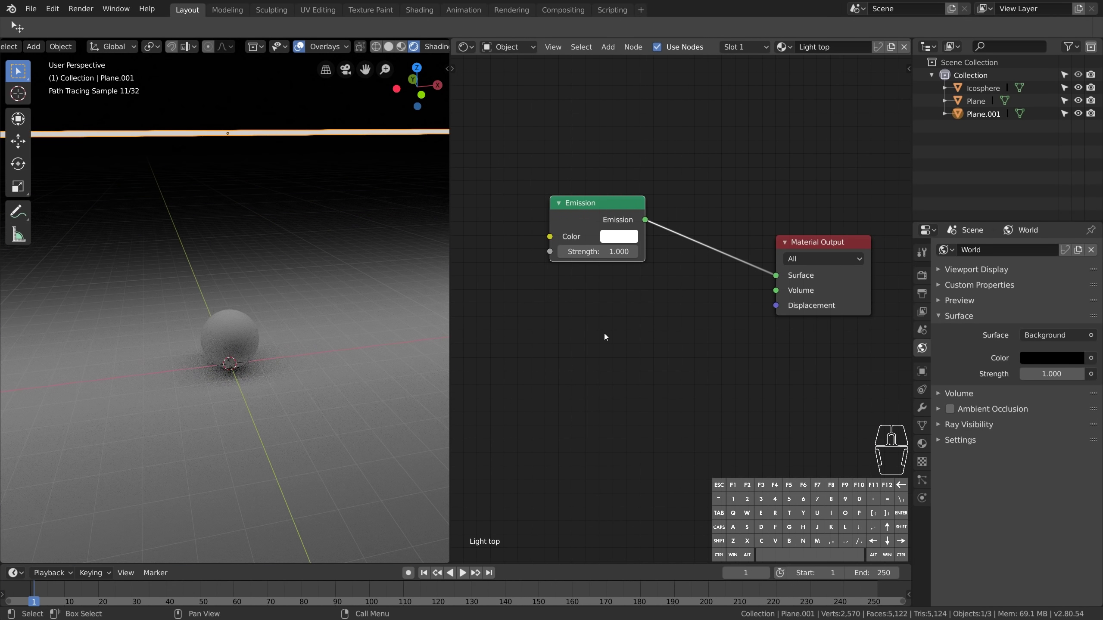
Step: Move the Material Output node closer, add a Blackbody converter node beside the Emission node and widen it
left_click_drag(824, 238, 784, 222)
middle_click_drag(596, 296, 675, 302)
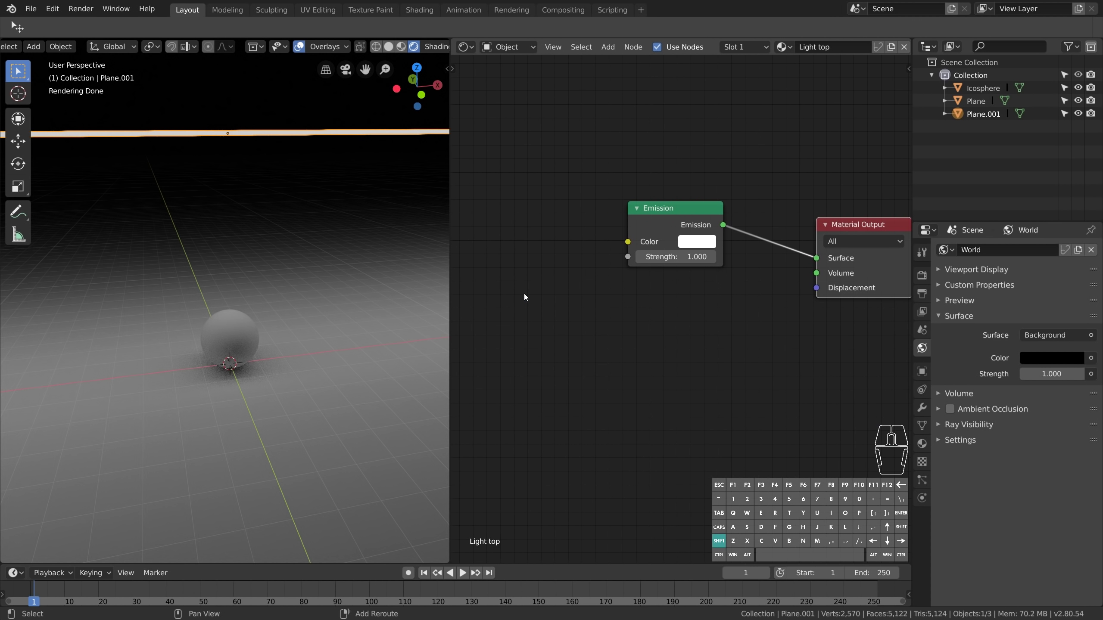
key("shift+a")
mouse_move(507, 389)
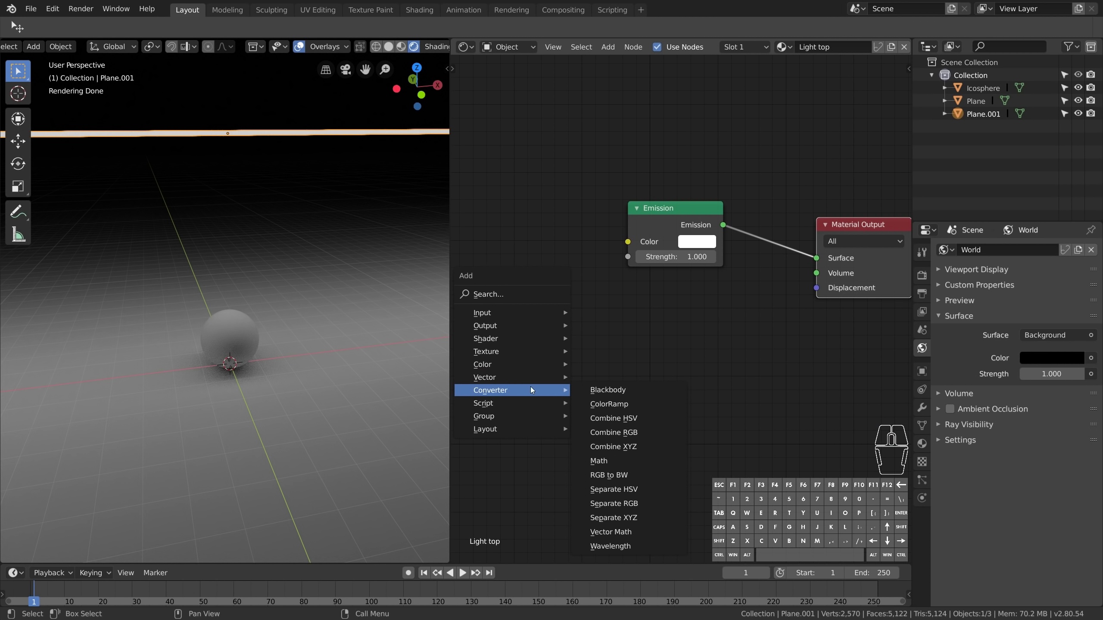
left_click(642, 390)
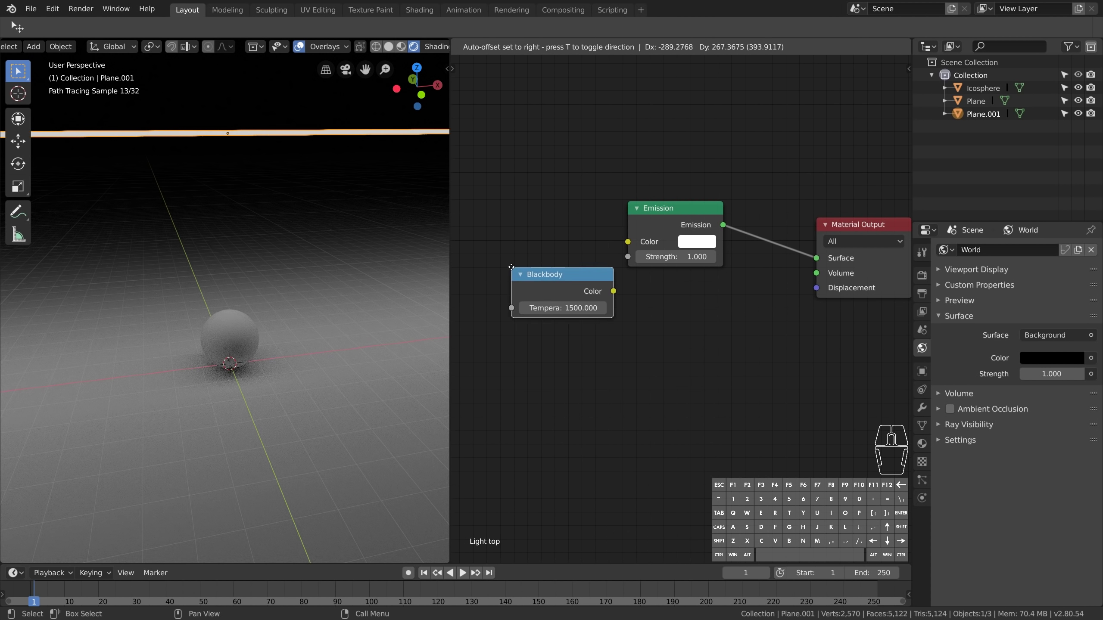
left_click(519, 294)
scroll(520, 296, "up", 3)
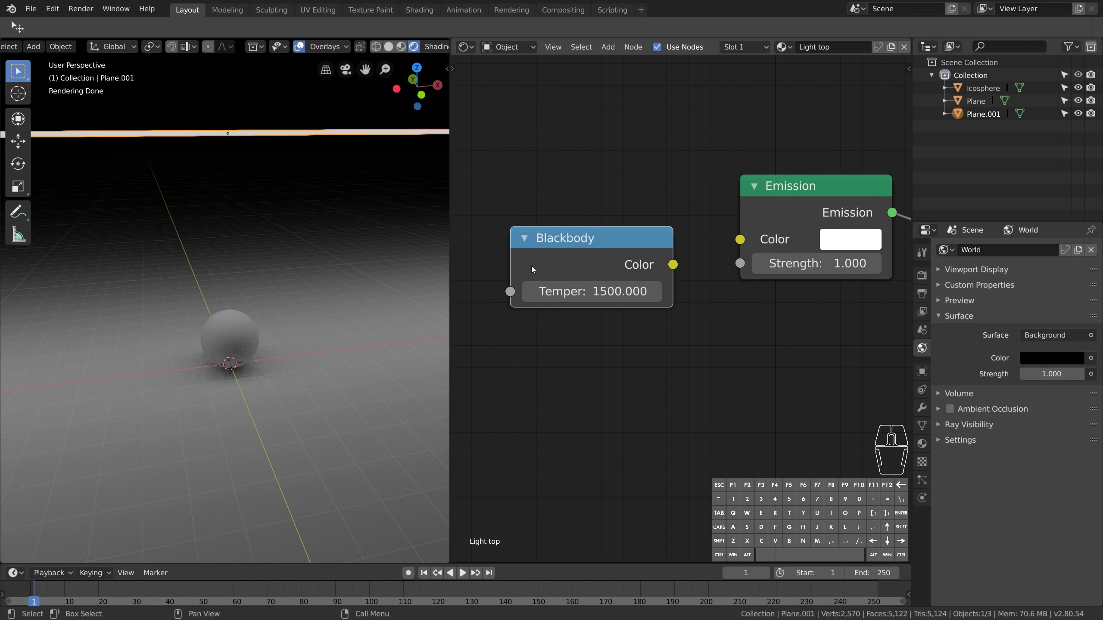
left_click_drag(511, 261, 472, 261)
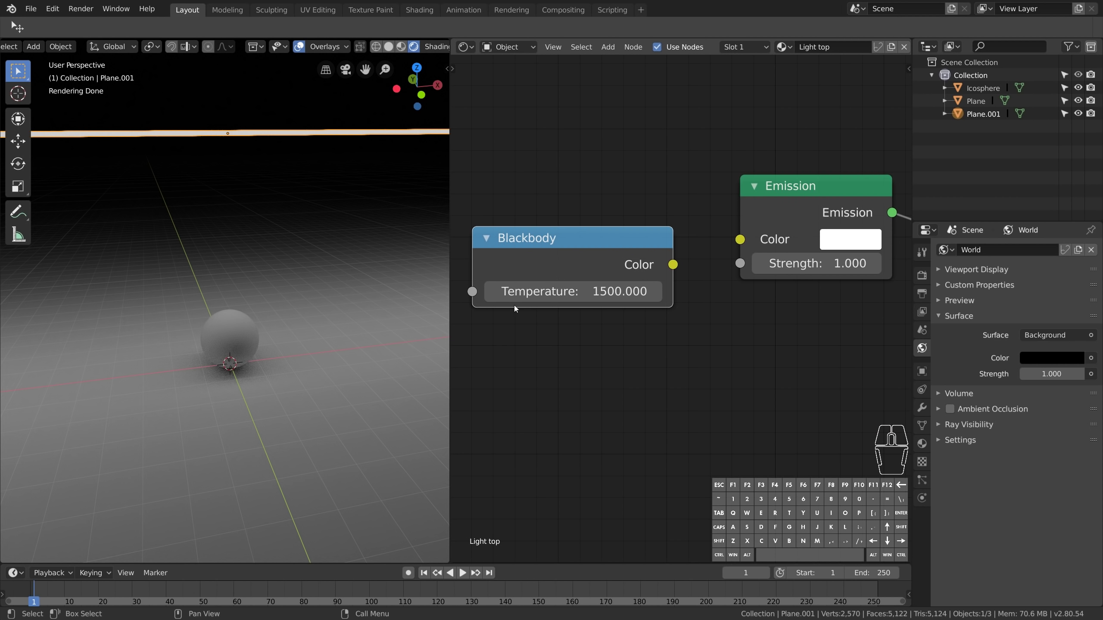
Step: Align the Blackbody node with the Emission node and connect its Color output to the Emission Color input
left_click_drag(533, 304, 529, 245)
left_click_drag(669, 206, 670, 207)
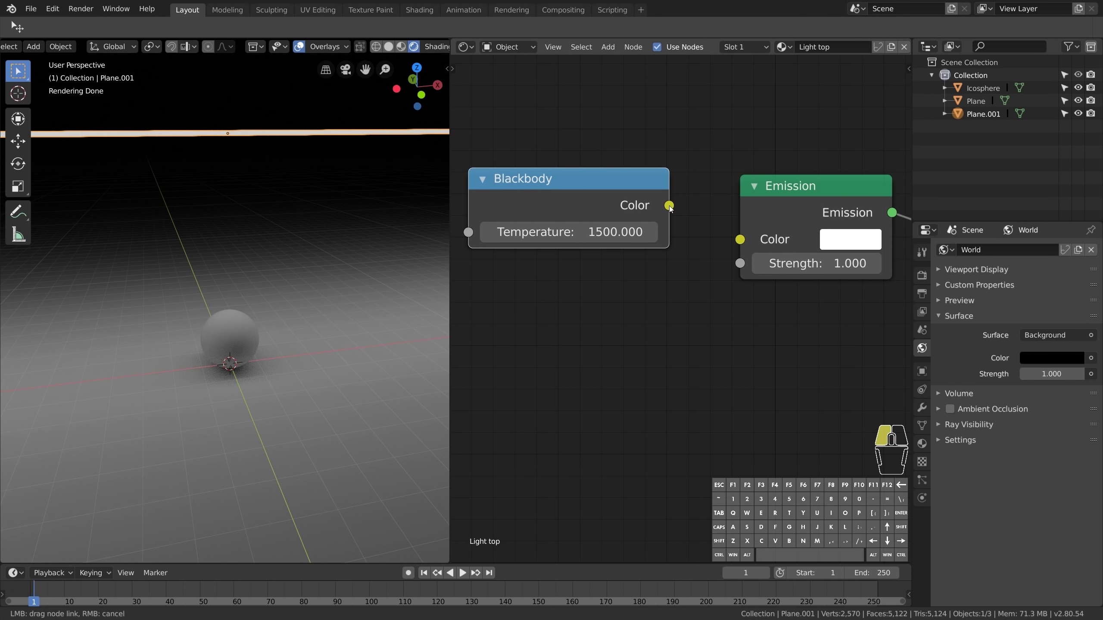
left_click_drag(742, 243, 741, 240)
Step: Try a Blackbody temperature of 3200 and replace it with 12000 for a cool bluish light
left_click(573, 231)
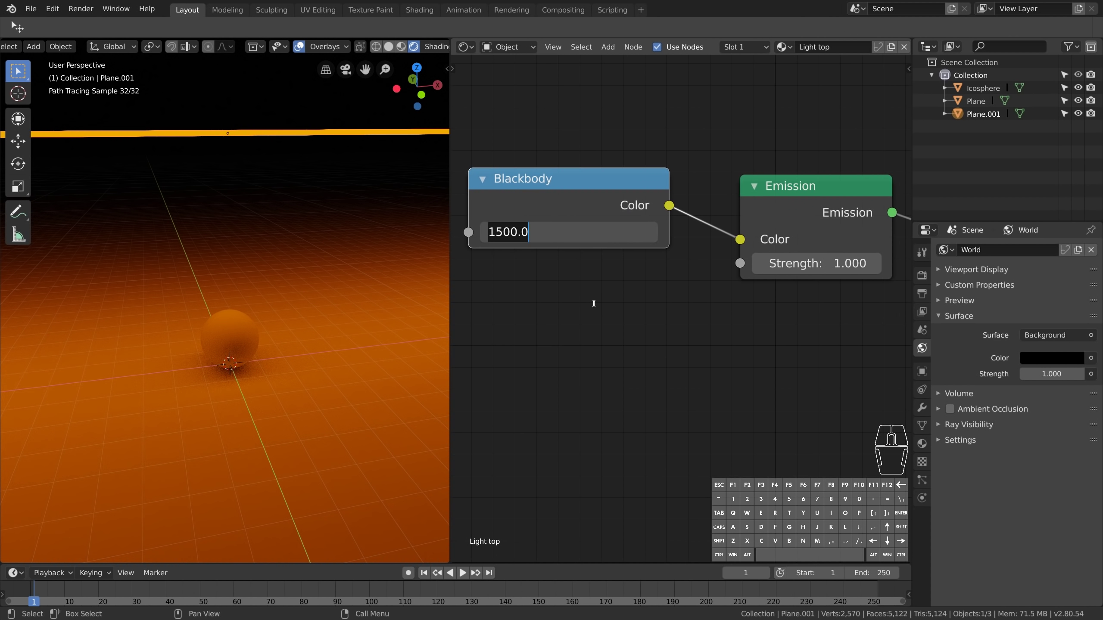
type("3200")
key("Return")
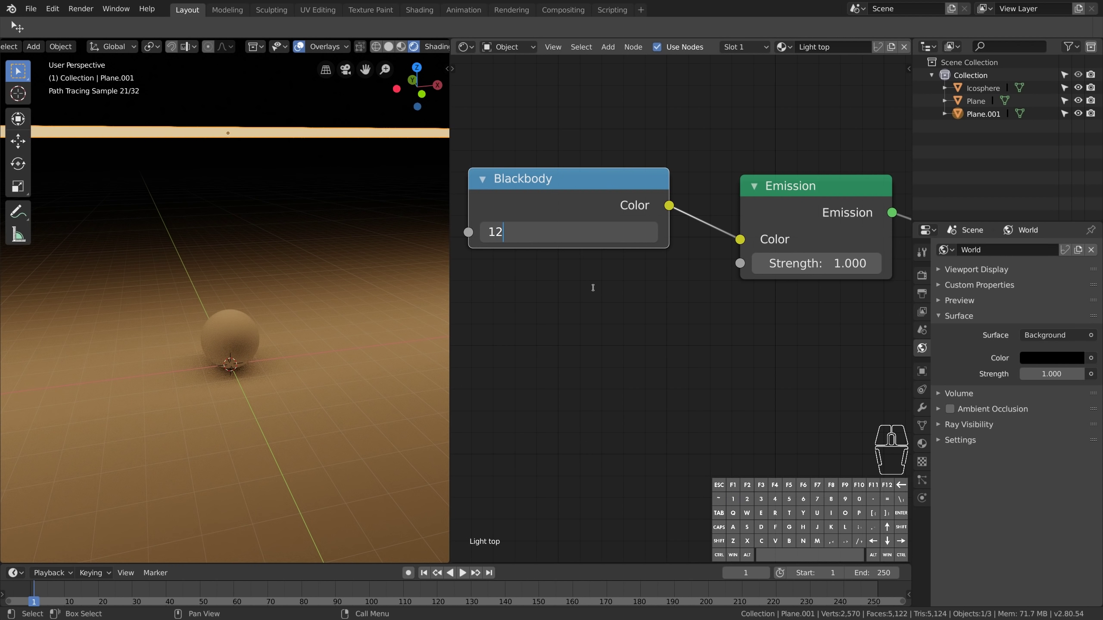
type("00")
key("Return")
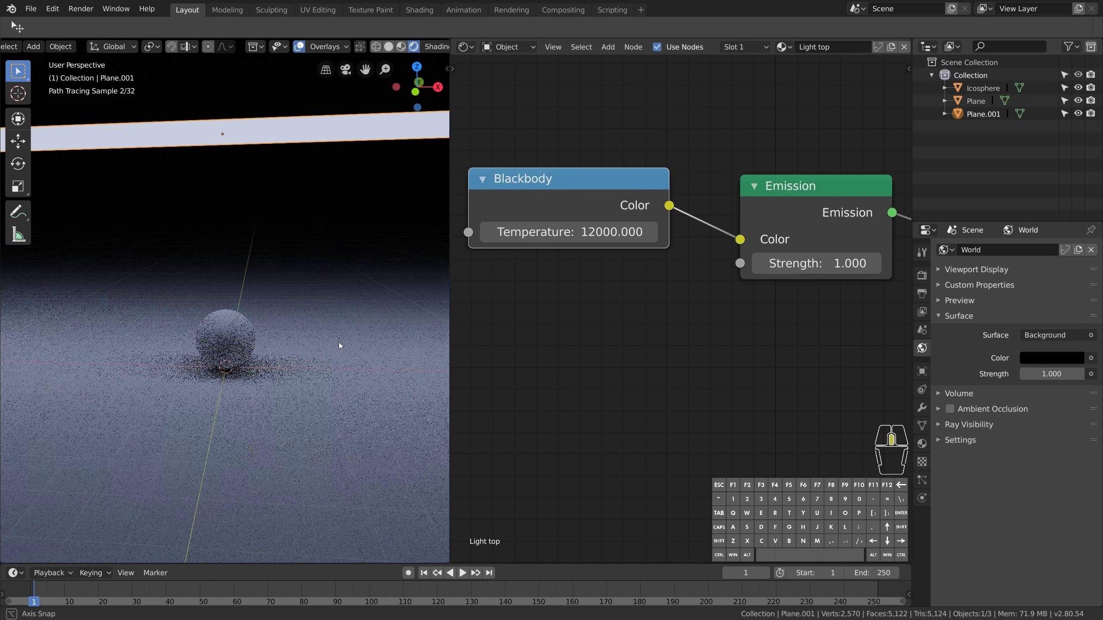
Step: Set the Blackbody temperature to 3200 and the Emission strength to 5 for a warm, bright light strip
left_click(573, 231)
type("3200")
key("Return")
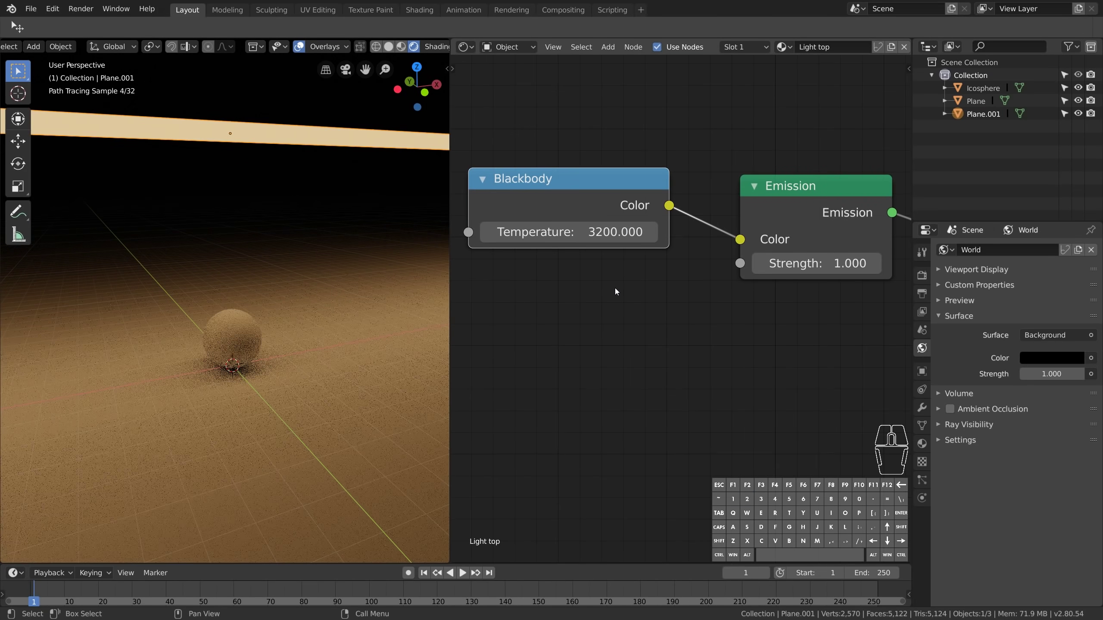
left_click(817, 263)
type("5")
key("Return")
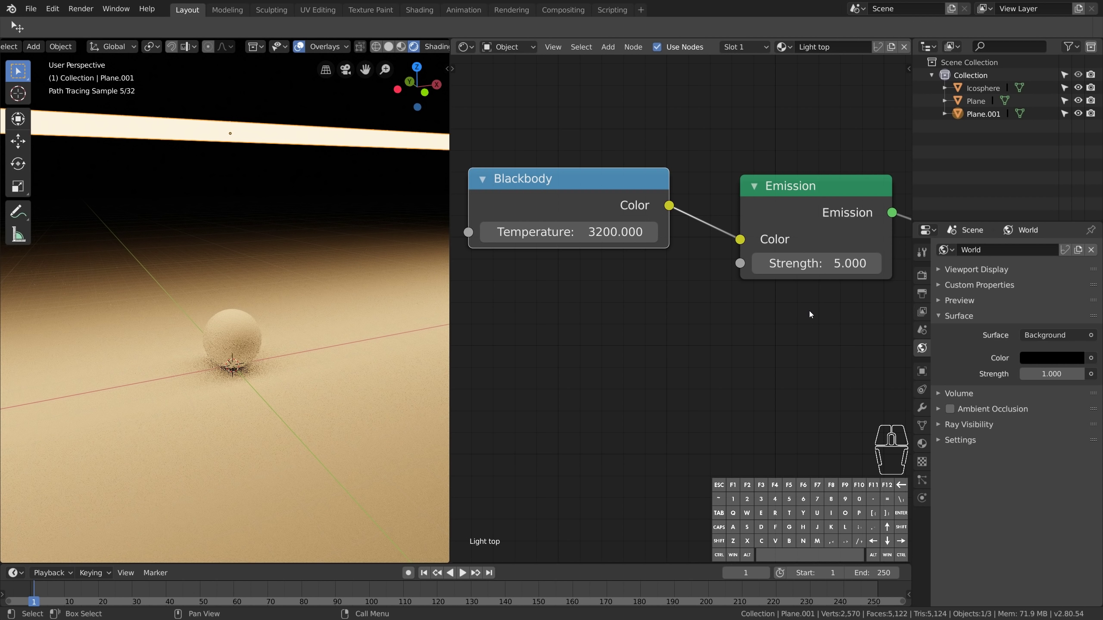
scroll(685, 322, "down", 3)
middle_click_drag(699, 348, 670, 350)
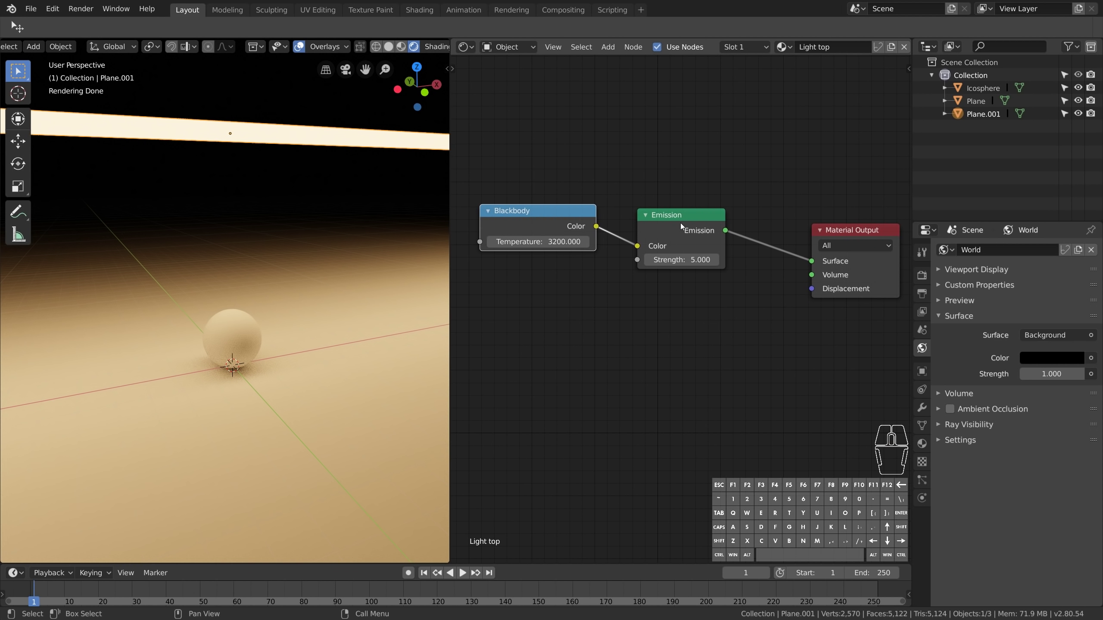
Step: Create a new material on the ico sphere and name it BALL
left_click(235, 334)
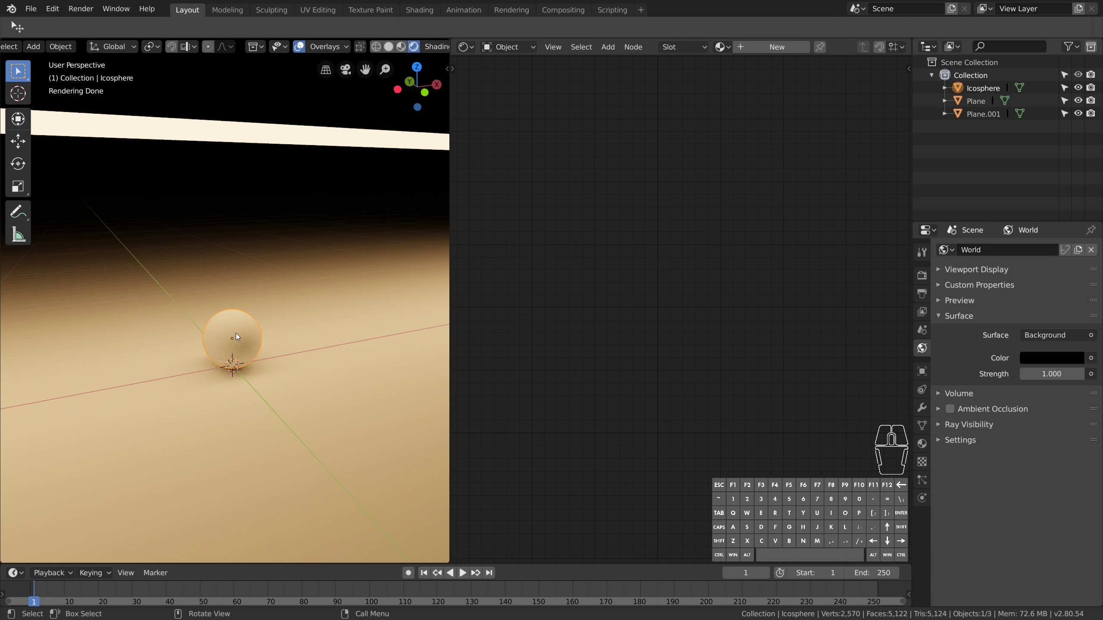
key("KP_Decimal")
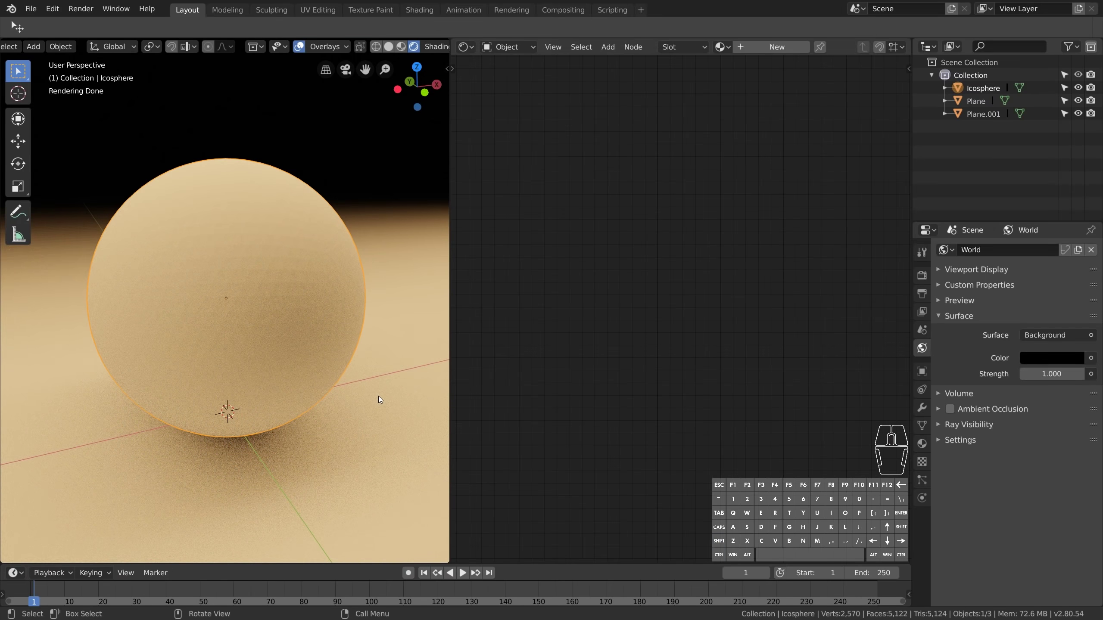
left_click(921, 444)
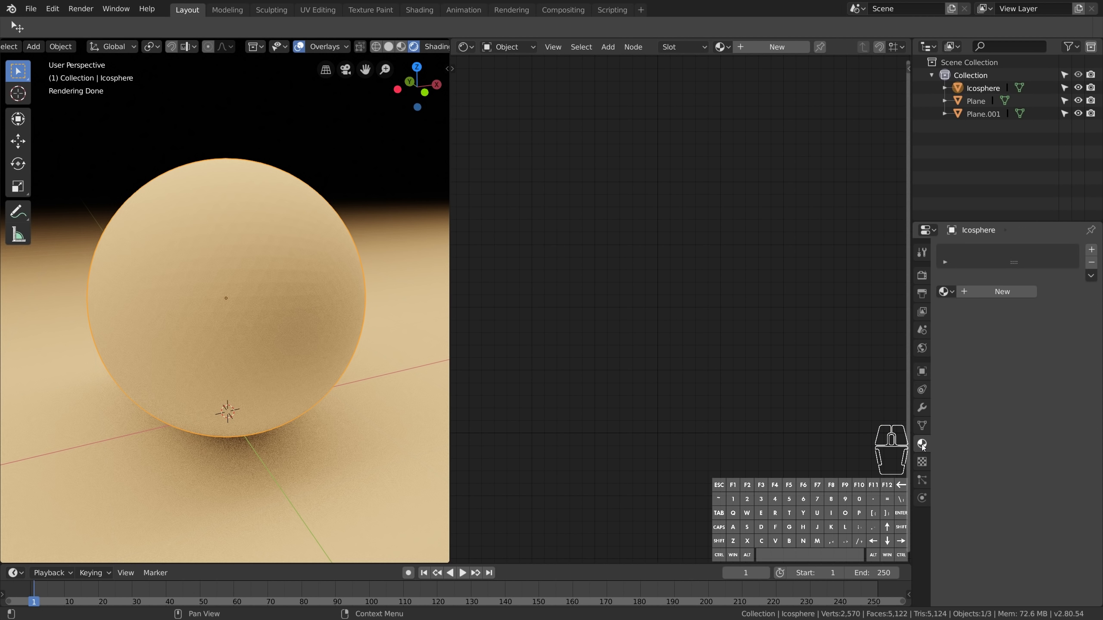
left_click(980, 292)
left_click(974, 291)
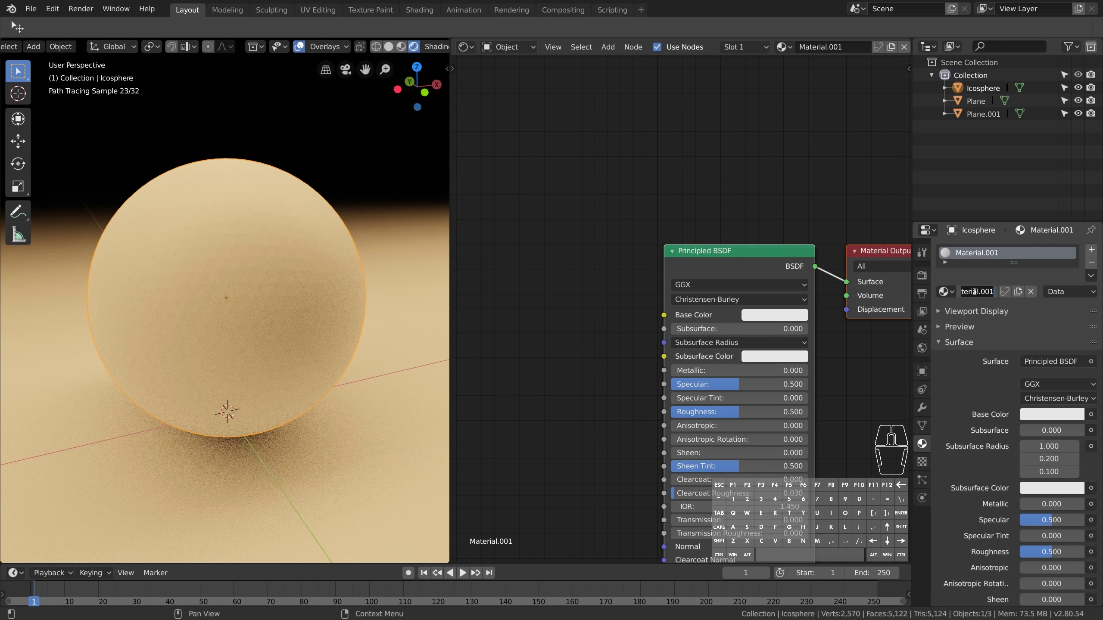
type("BALL")
key("Return")
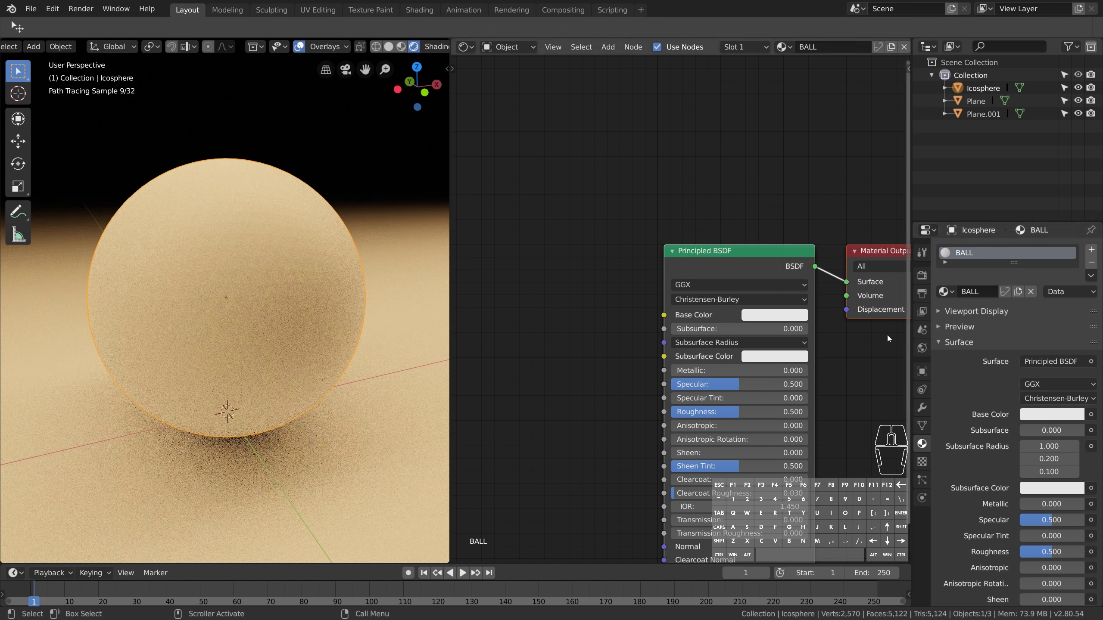
Step: Replace the Principled BSDF with a Glossy BSDF node and connect its BSDF output to the Material Output's Surface input
middle_click_drag(855, 404, 754, 309)
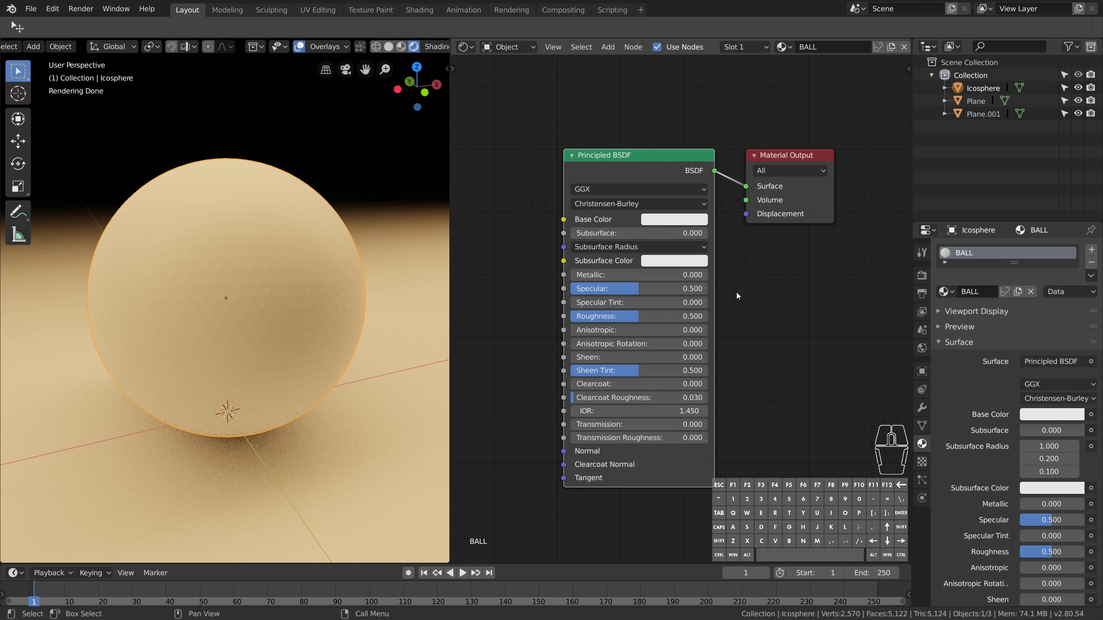
left_click_drag(731, 188, 730, 188)
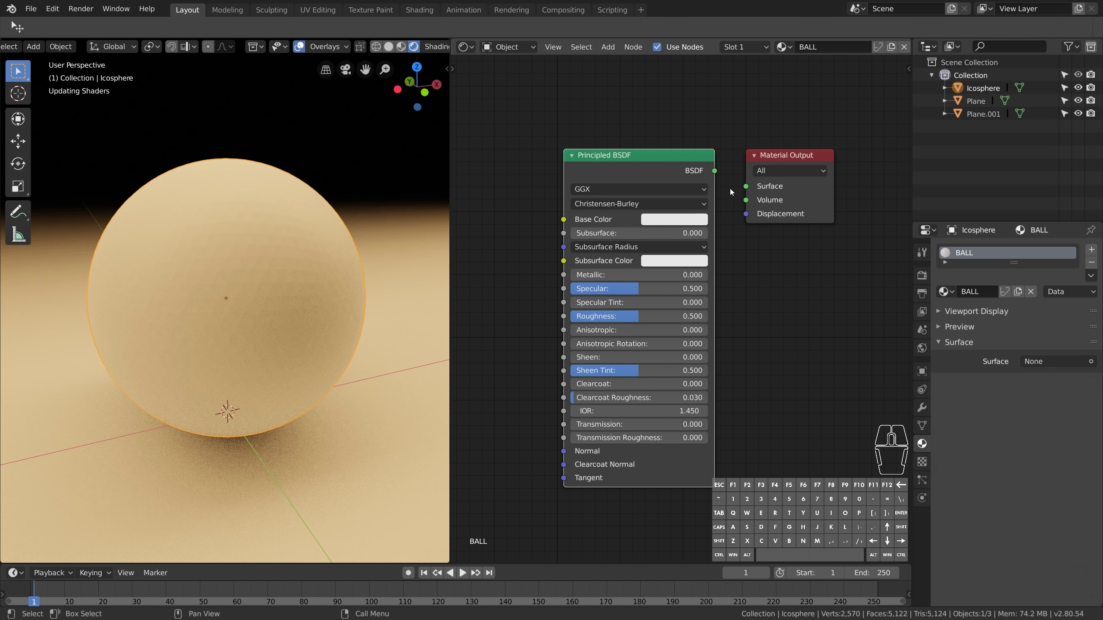
key("x")
key("shift+a")
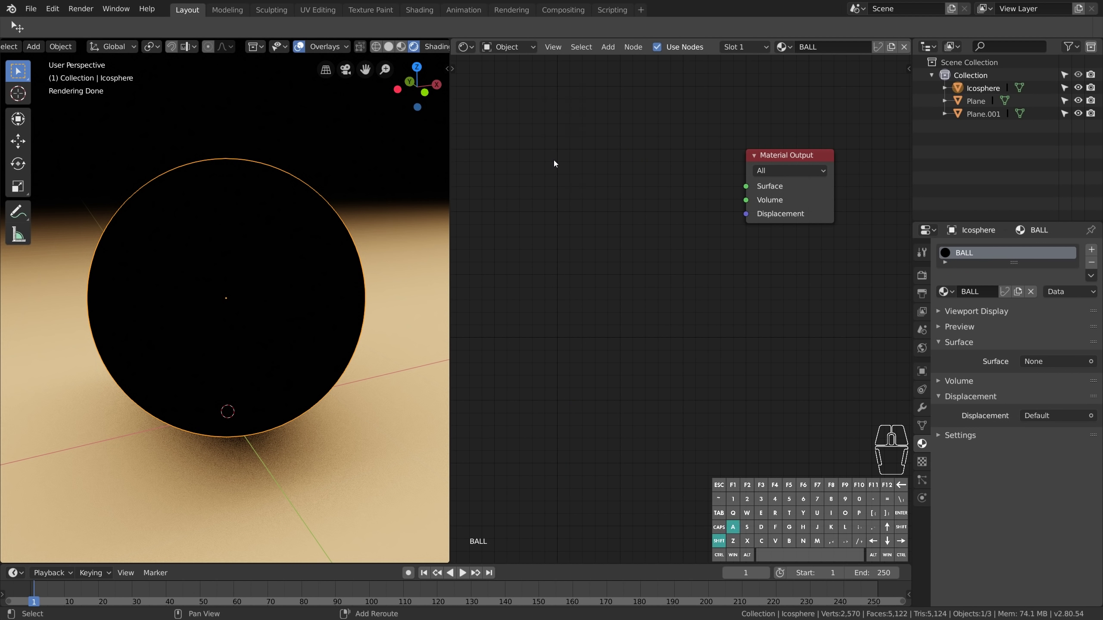
mouse_move(543, 108)
left_click(641, 179)
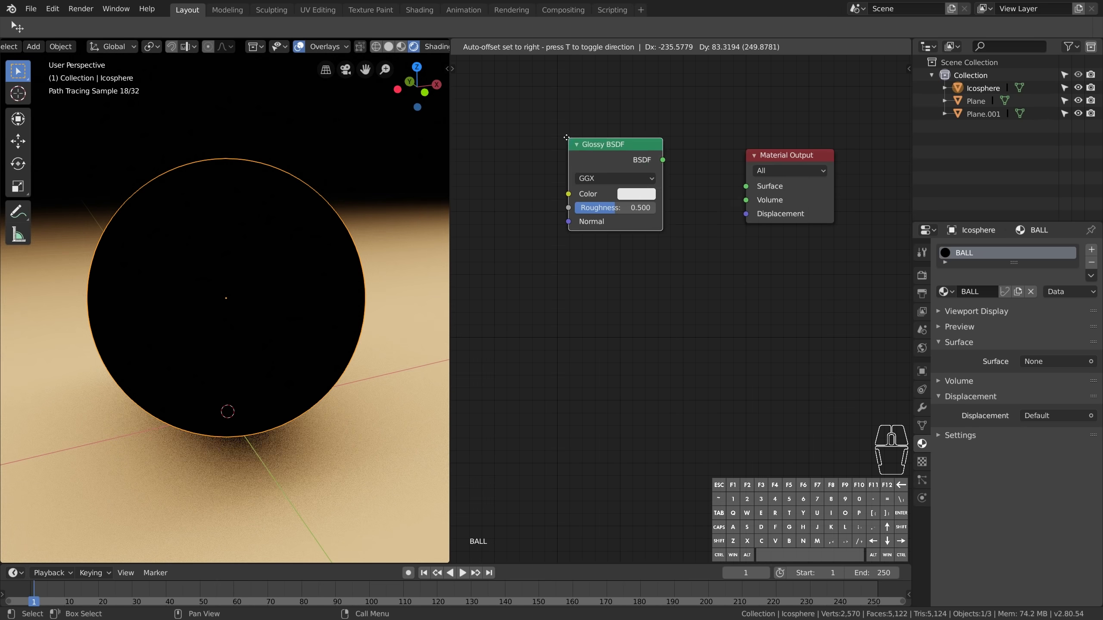
left_click(543, 132)
left_click_drag(638, 151, 749, 189)
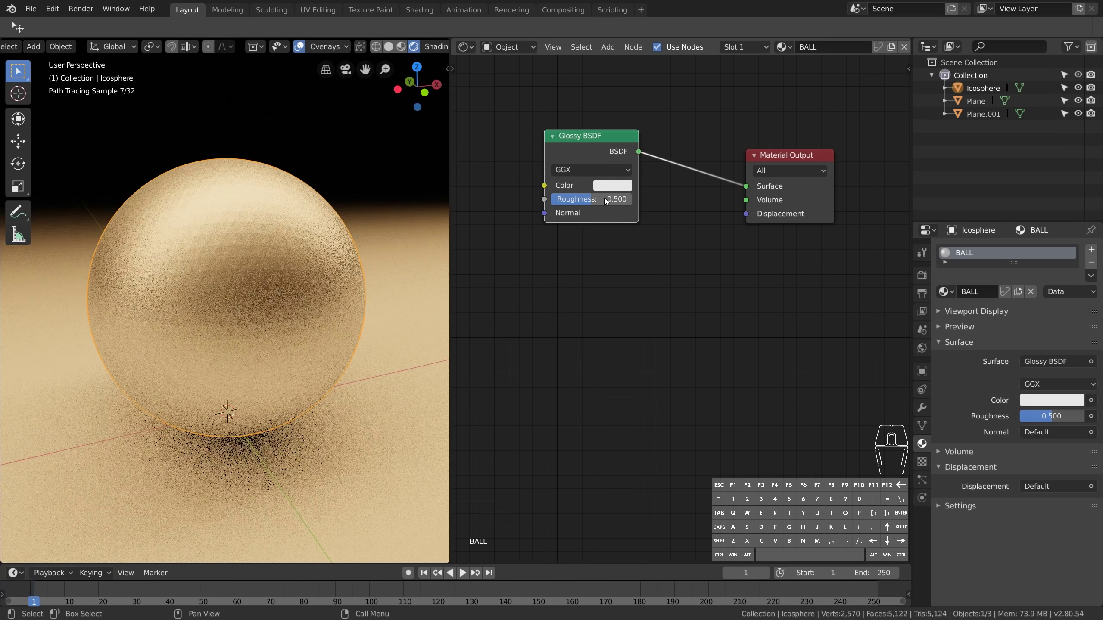
Step: Set the Glossy BSDF roughness to 0 and shade the ico sphere smooth
left_click_drag(608, 199, 543, 199)
mouse_move(336, 325)
middle_mouse_down()
mouse_move(305, 350)
mouse_move(325, 360)
mouse_move(169, 299)
middle_mouse_up()
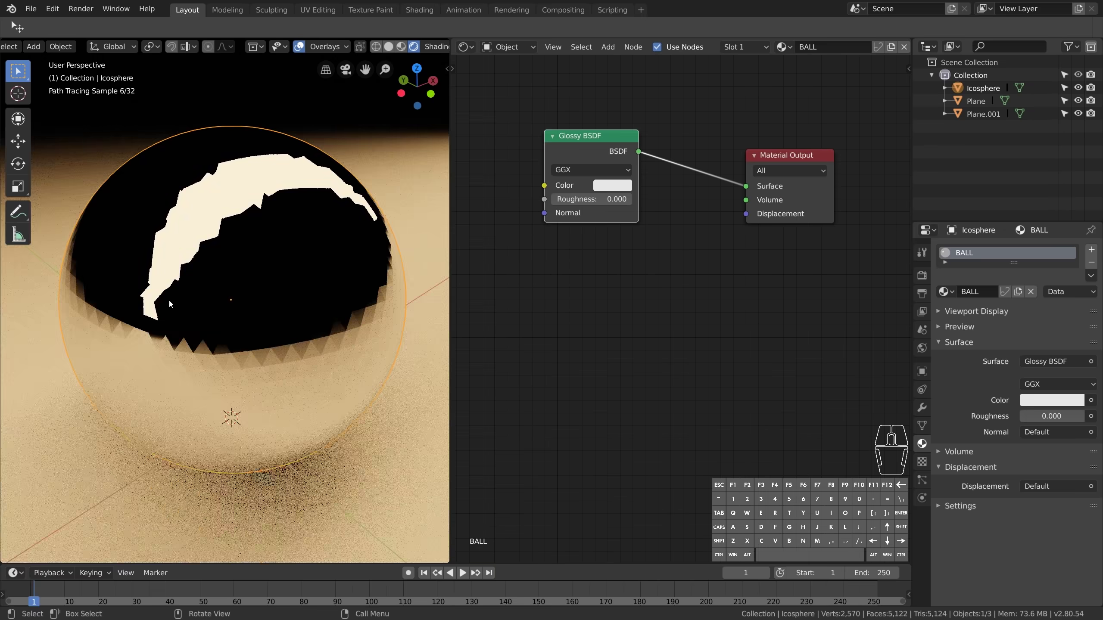
mouse_move(260, 364)
middle_mouse_down()
mouse_move(284, 359)
mouse_move(313, 272)
mouse_move(273, 236)
middle_mouse_up()
right_click(286, 237)
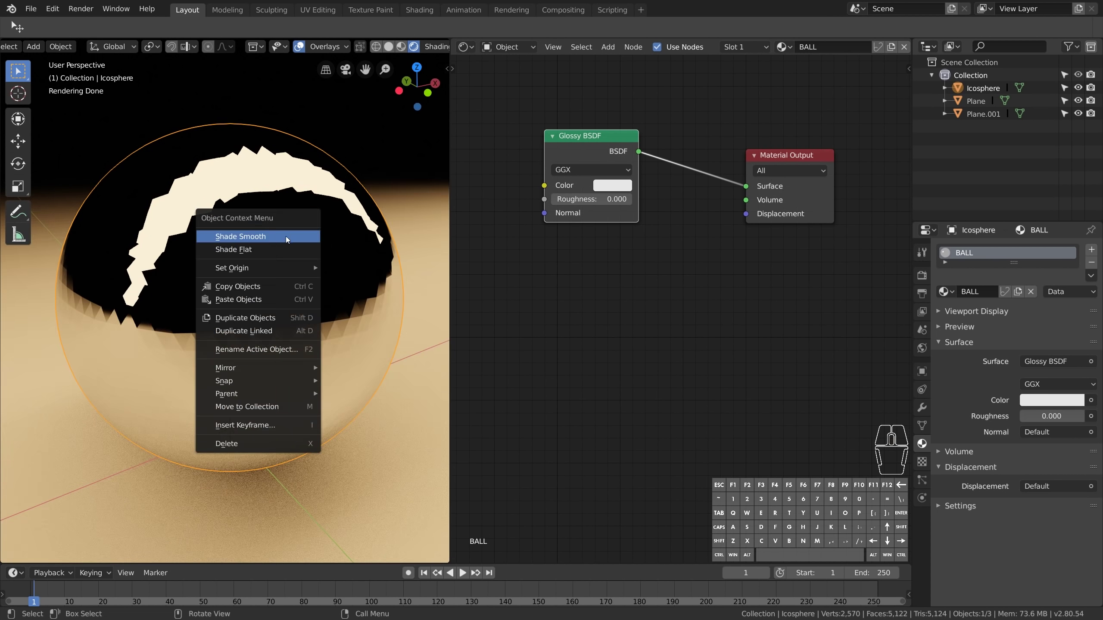
left_click(285, 236)
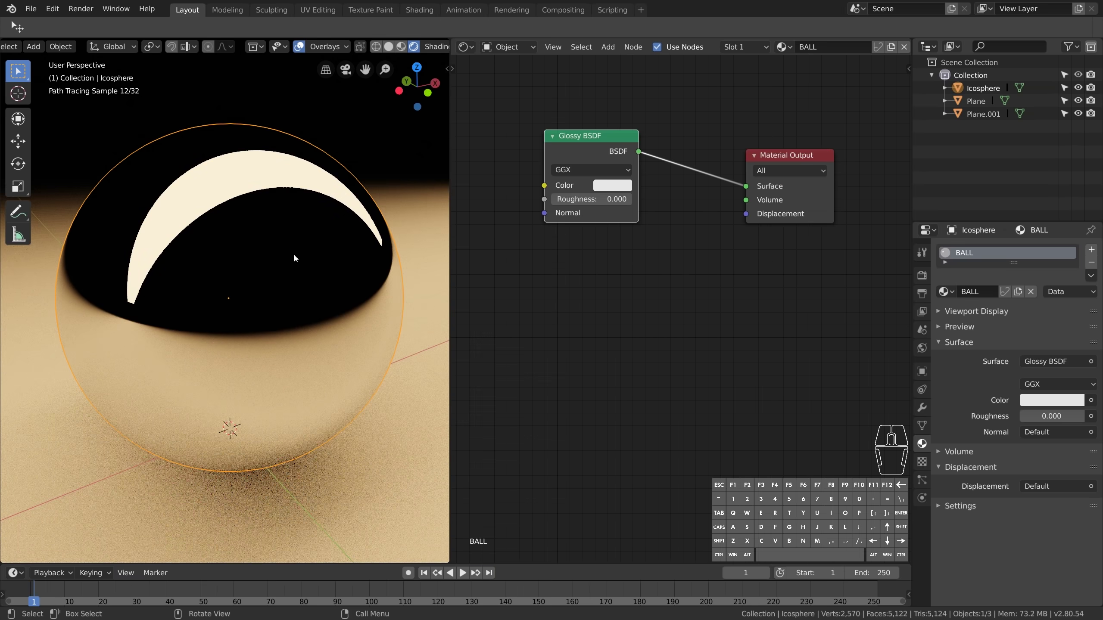
Step: Inspect the ball's reflections with overlays temporarily hidden and slightly widen the 3D viewport
mouse_move(293, 253)
middle_mouse_down()
mouse_move(298, 286)
mouse_move(271, 277)
mouse_move(294, 282)
mouse_move(245, 379)
mouse_move(447, 289)
middle_mouse_up()
key("shift+alt+z")
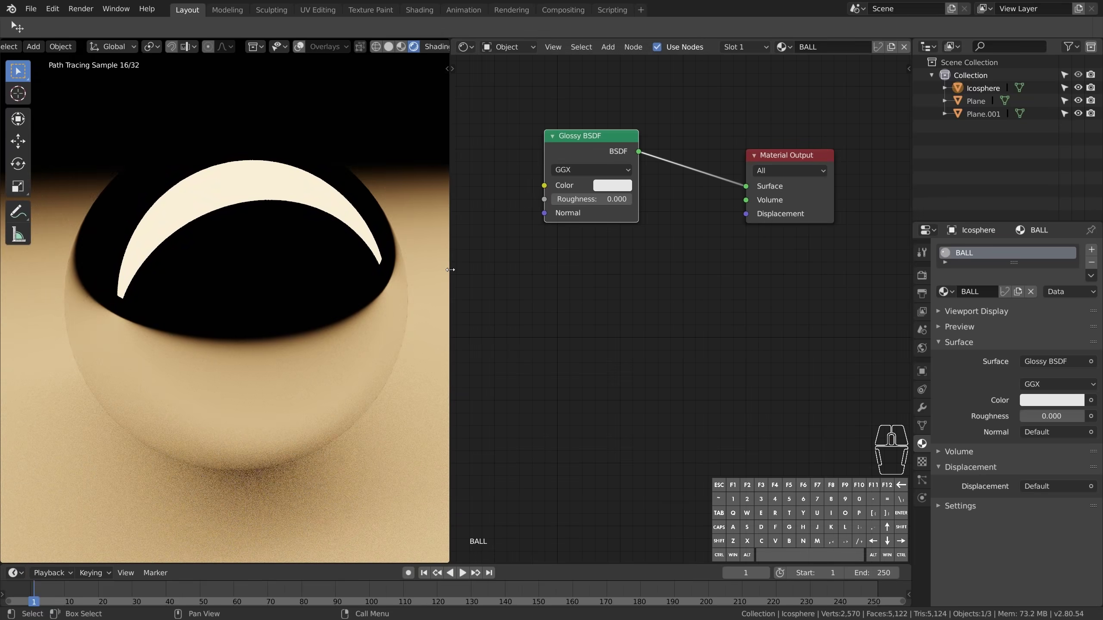
left_click_drag(451, 270, 468, 271)
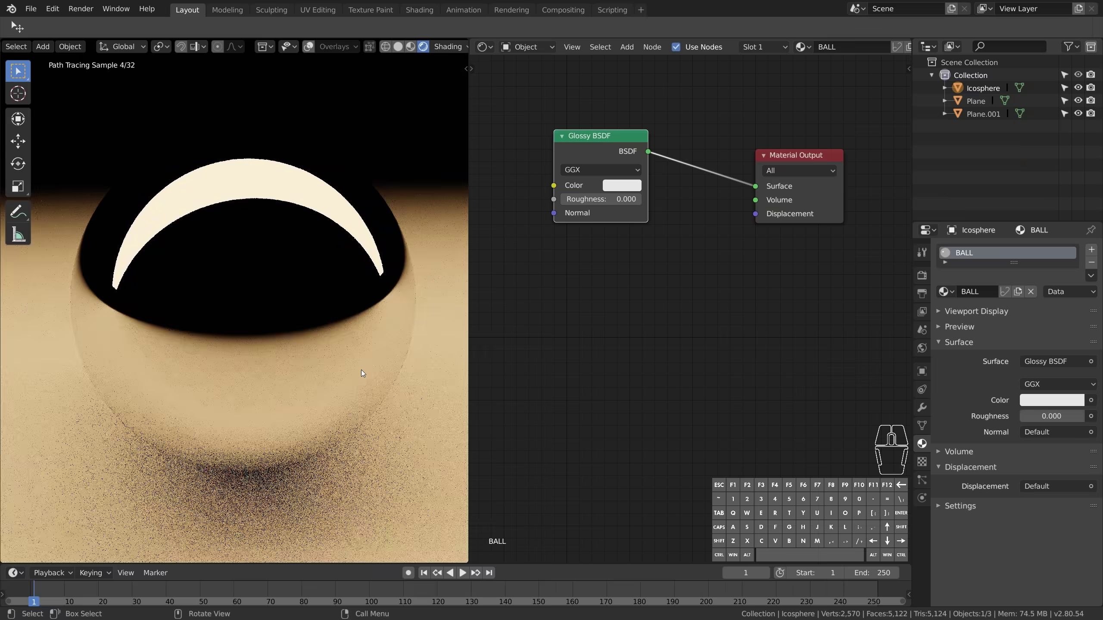
left_click(309, 47)
Step: Add a Voronoi Texture node before the Glossy BSDF and move the Material Output node away to make room
mouse_move(551, 283)
middle_mouse_down()
mouse_move(599, 283)
mouse_move(678, 310)
mouse_move(654, 332)
mouse_move(564, 284)
middle_mouse_up()
key("shift+a")
mouse_move(515, 294)
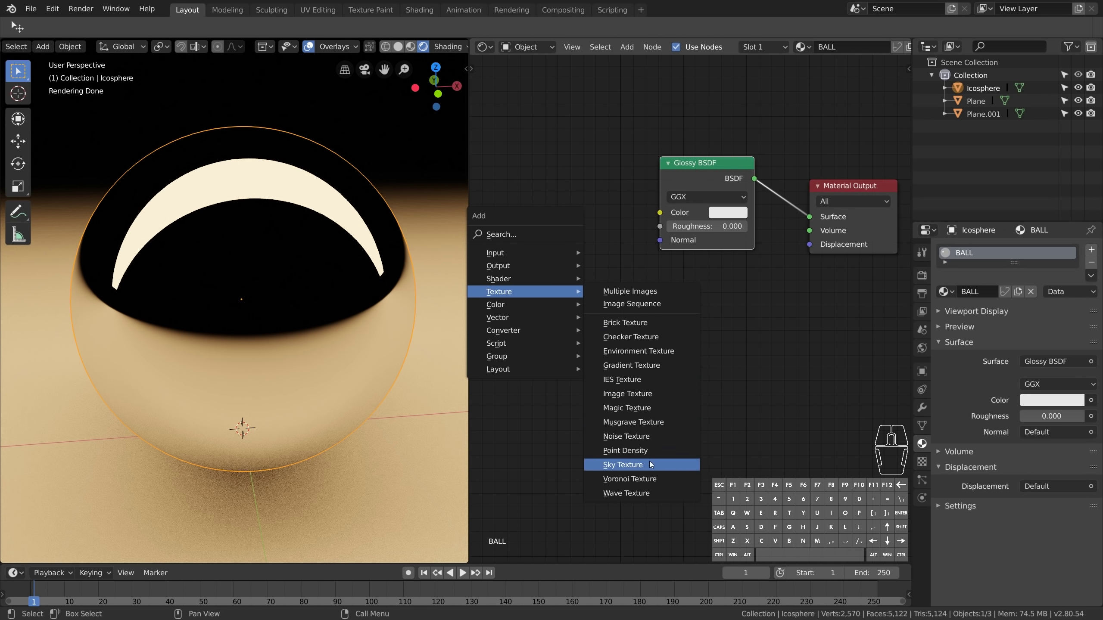
left_click(682, 480)
left_click(520, 259)
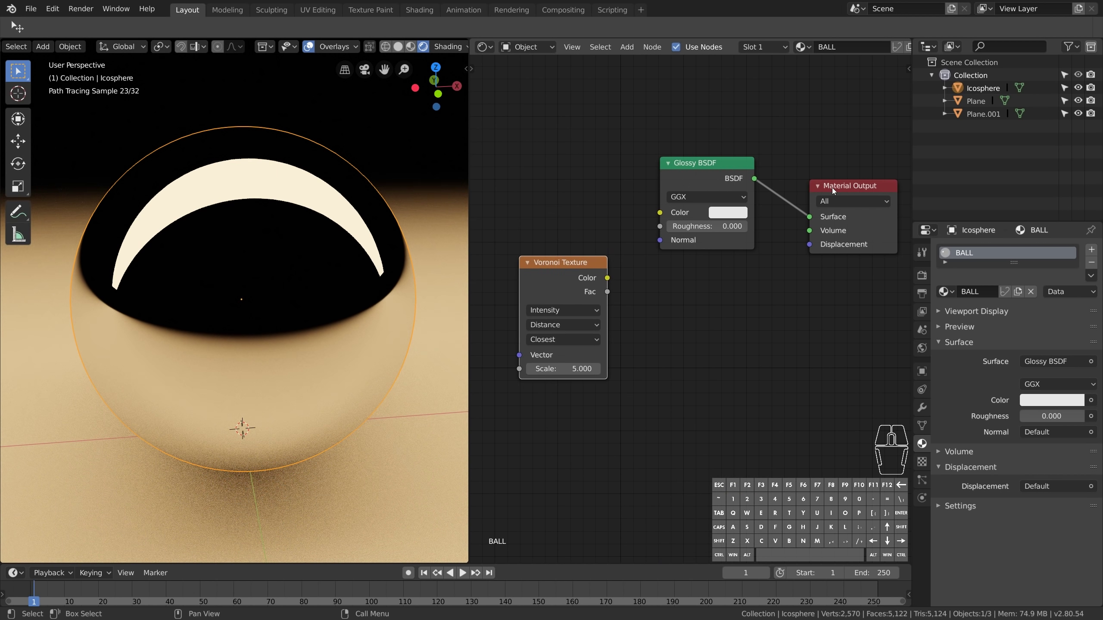
left_click_drag(833, 190, 859, 208)
middle_click_drag(706, 294, 686, 291)
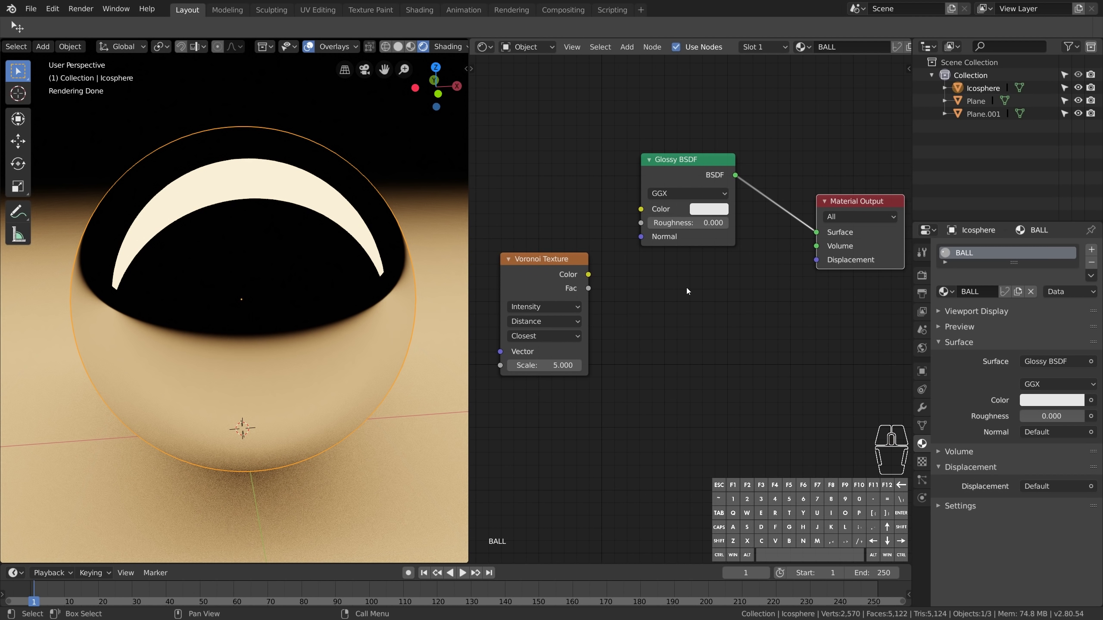
Step: Try the Voronoi Texture's Color output on the Glossy BSDF's Color input, and switch the link to its Roughness input
left_click_drag(584, 279, 641, 209)
middle_click_drag(283, 300, 308, 296)
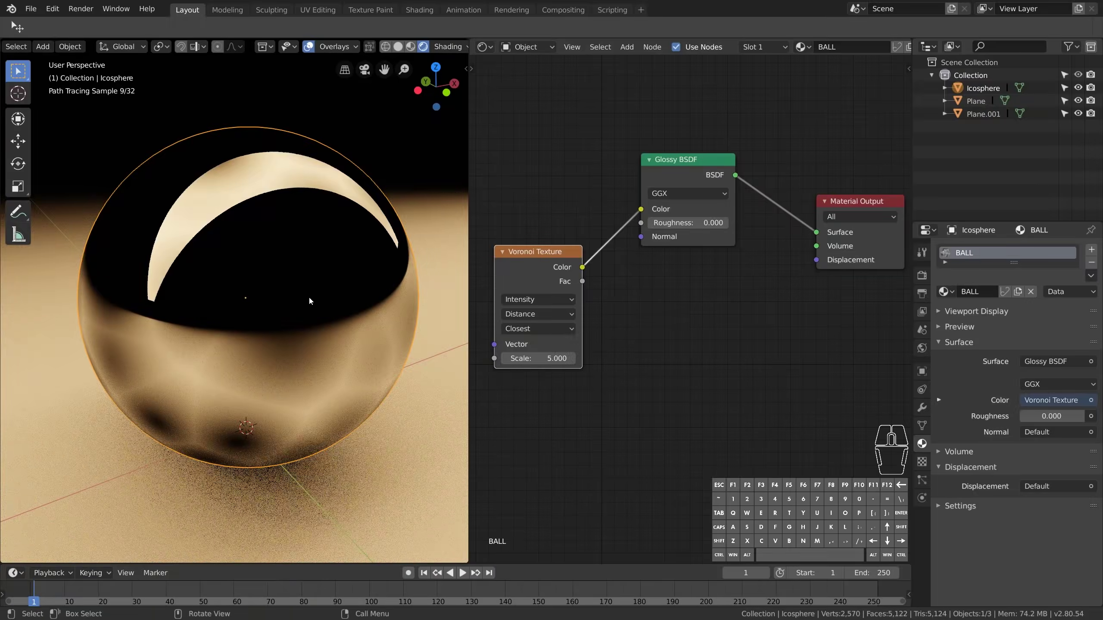
left_click_drag(640, 210, 641, 222)
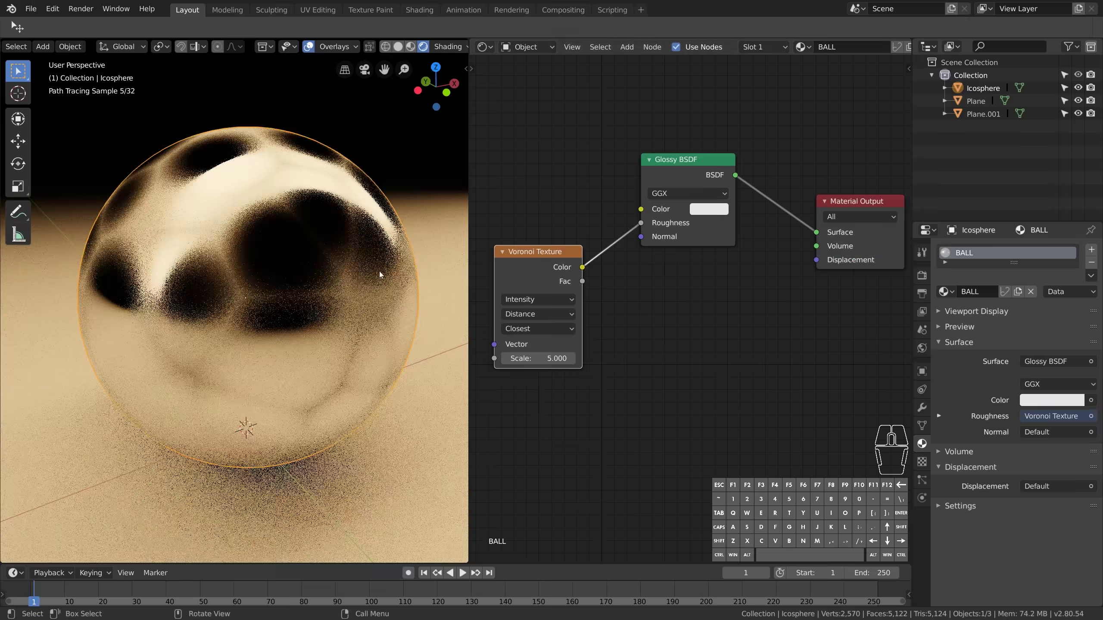
Step: Hide the viewport overlays, check the ball's surface up close and set the Voronoi Texture scale to 11.4
middle_click_drag(379, 271, 330, 297)
left_click(310, 46)
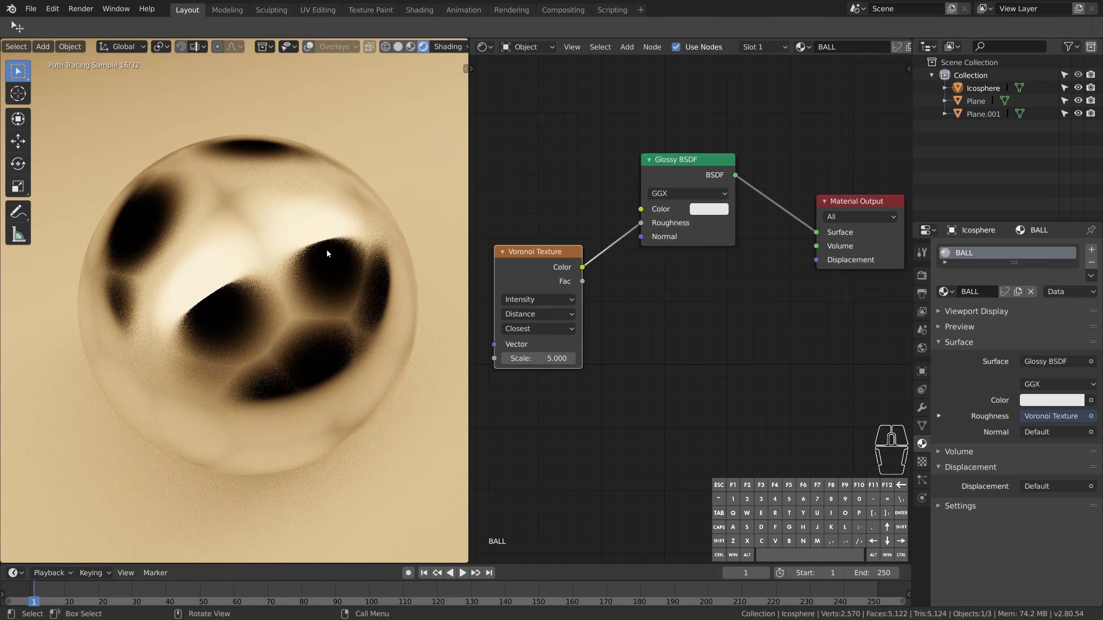
scroll(327, 254, "up", 8)
scroll(329, 259, "down", 7)
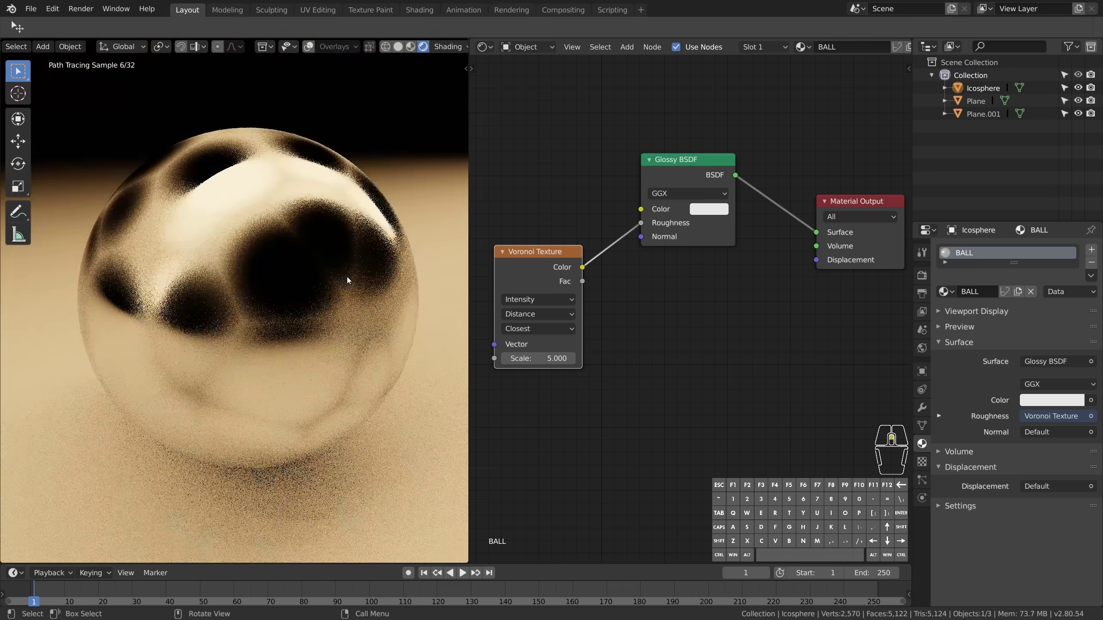
left_click_drag(539, 358, 604, 358)
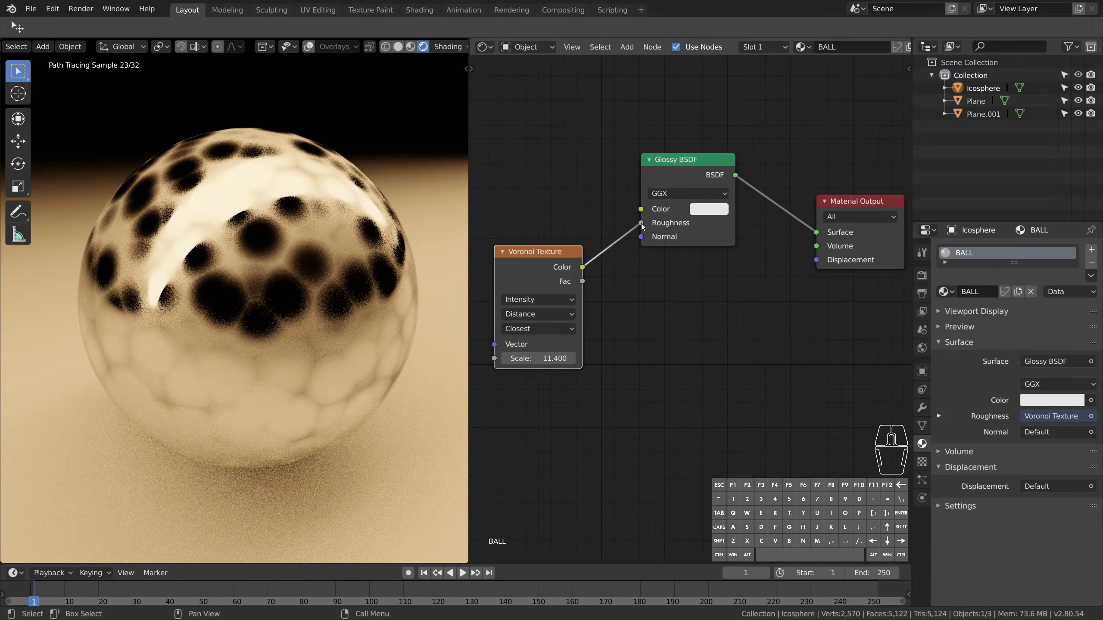
Step: Disconnect the Voronoi Texture from Roughness and link its Color output to the Material Output's Displacement input
left_click_drag(641, 223, 672, 308)
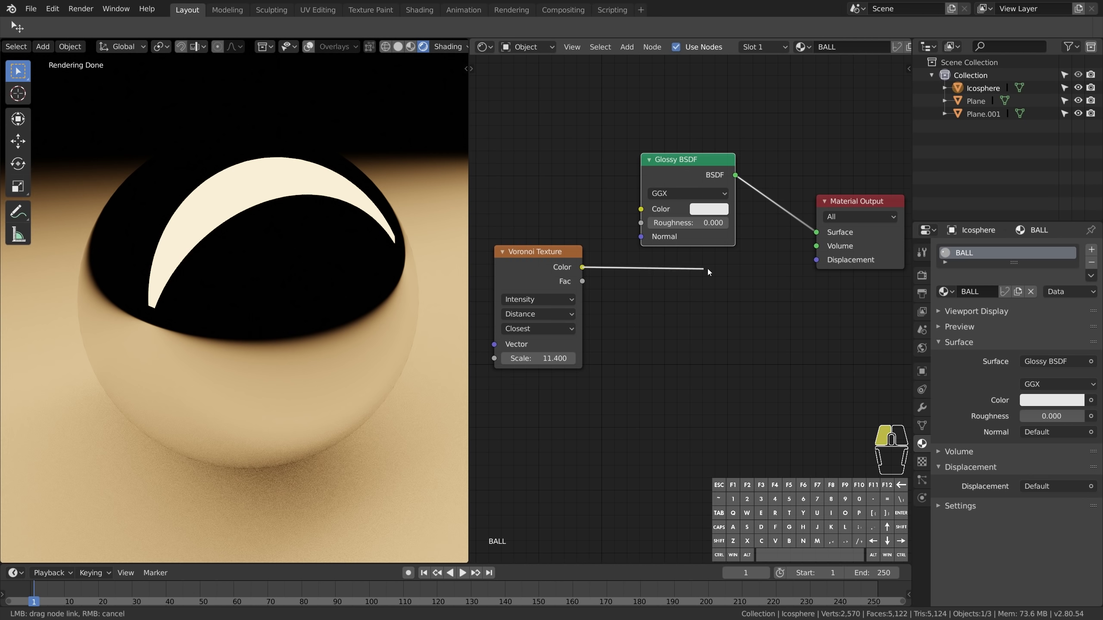
left_click_drag(824, 262, 823, 262)
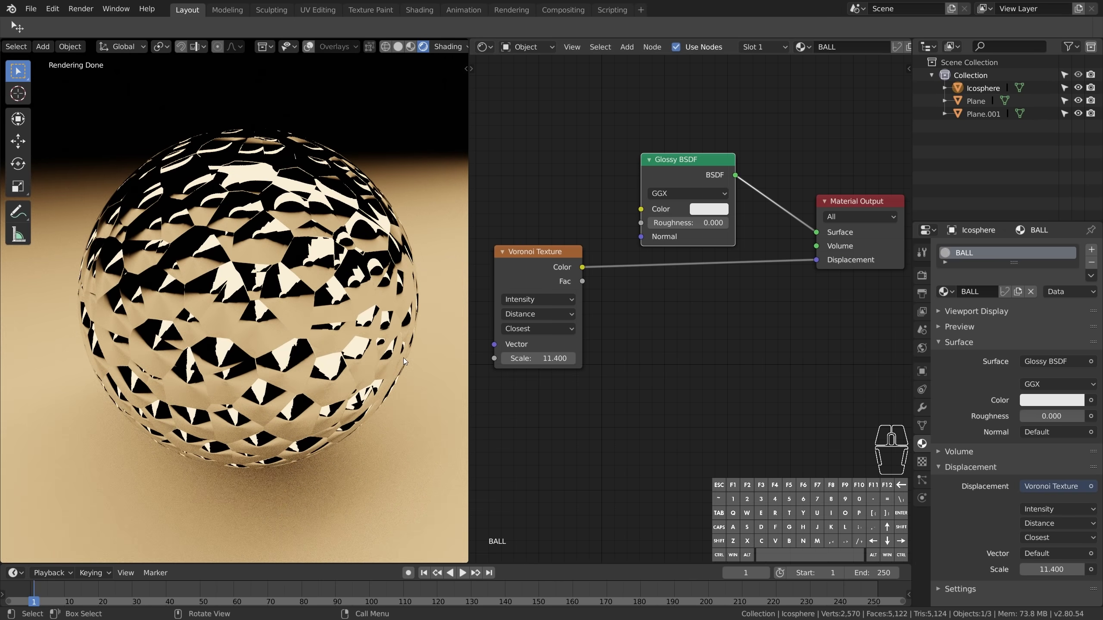
scroll(343, 362, "down", 2)
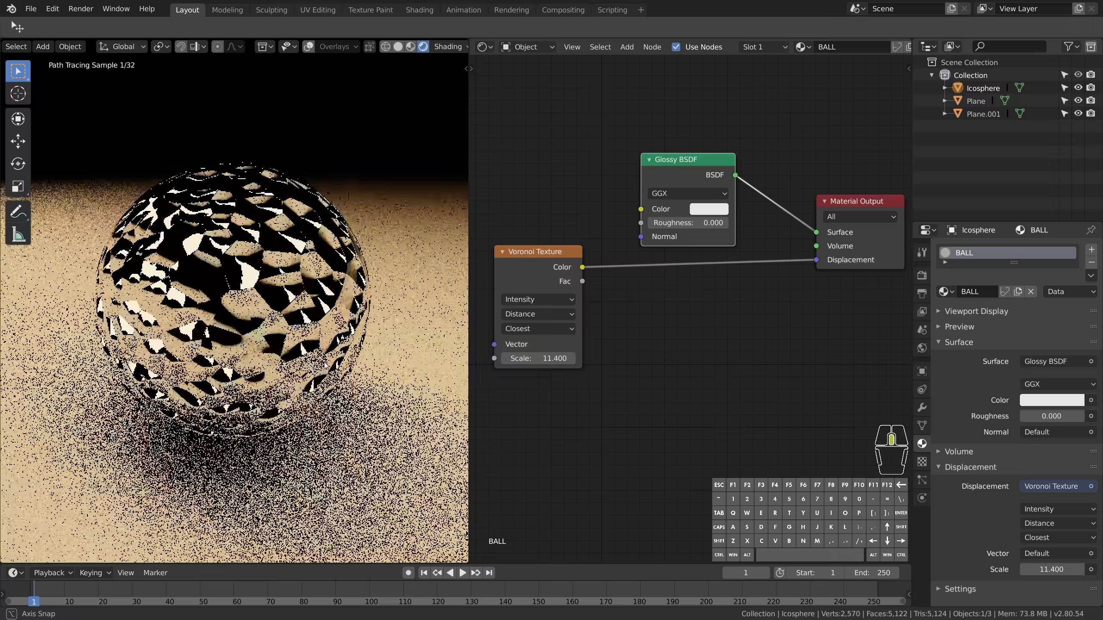
middle_click_drag(372, 363, 376, 364)
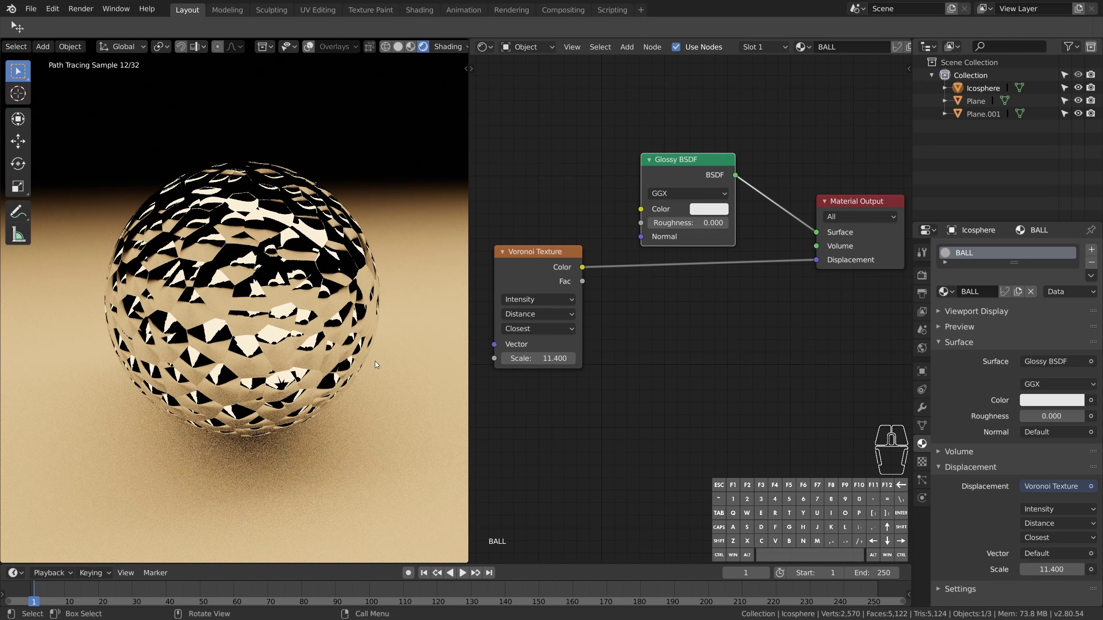
Step: Insert a Displacement node between the Voronoi Texture's Color output and the Material Output's Displacement input, with its Scale set to 0.020
key("shift+a")
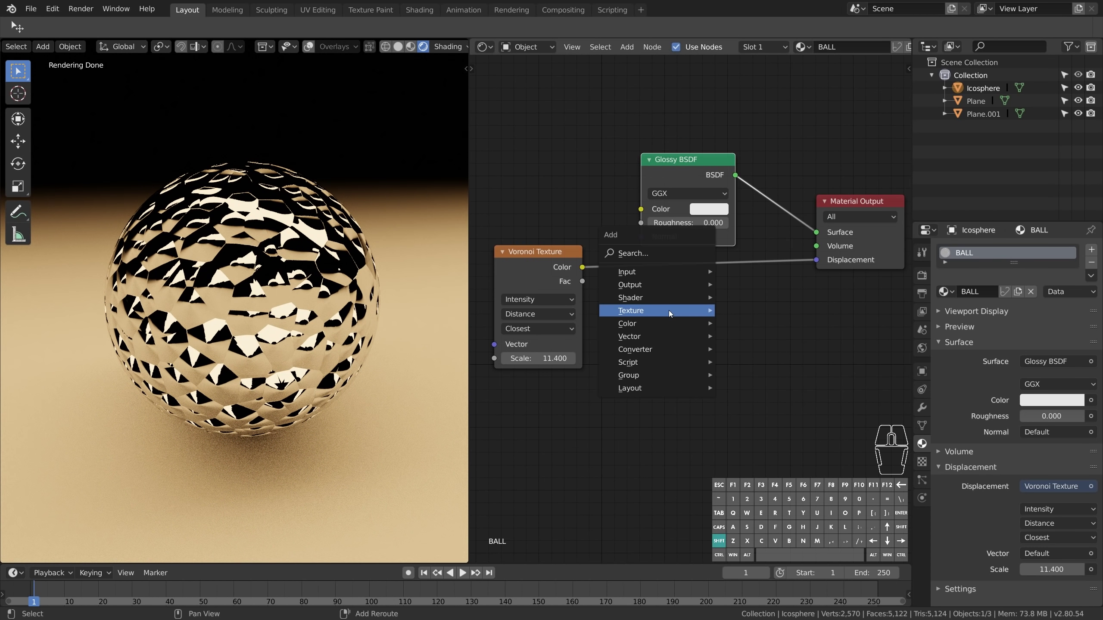
mouse_move(642, 337)
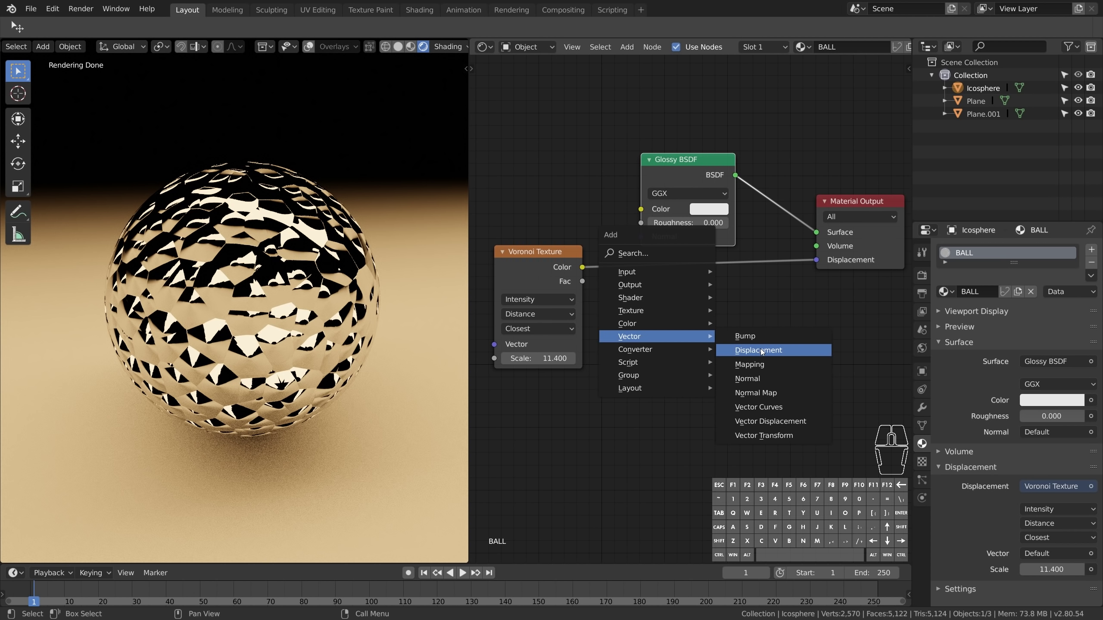
left_click(804, 351)
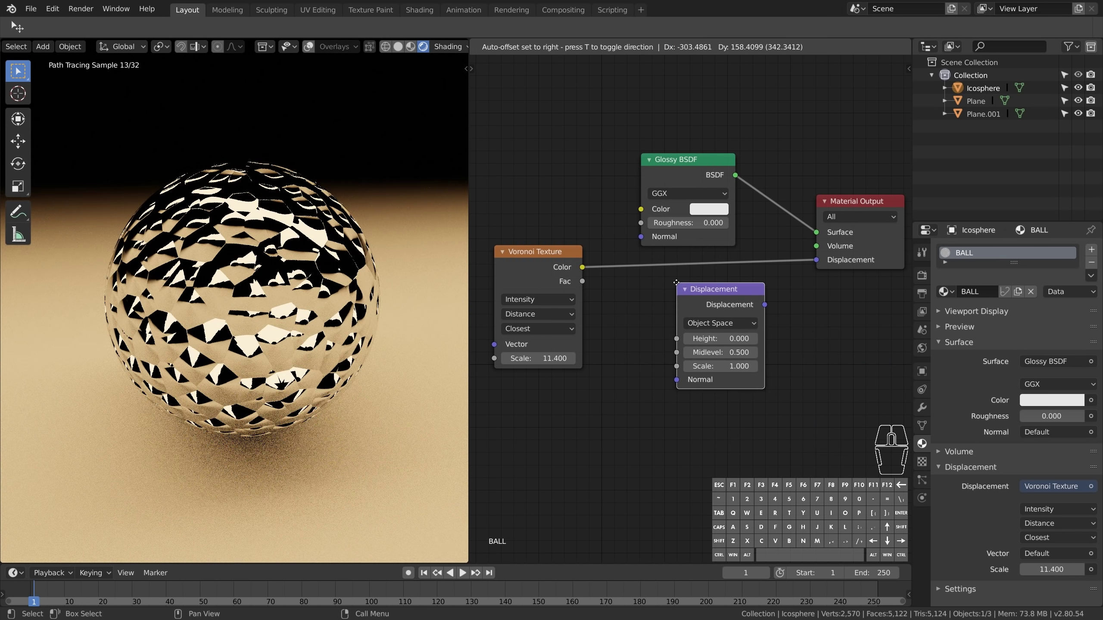
left_click(801, 290)
left_click_drag(816, 260, 742, 263)
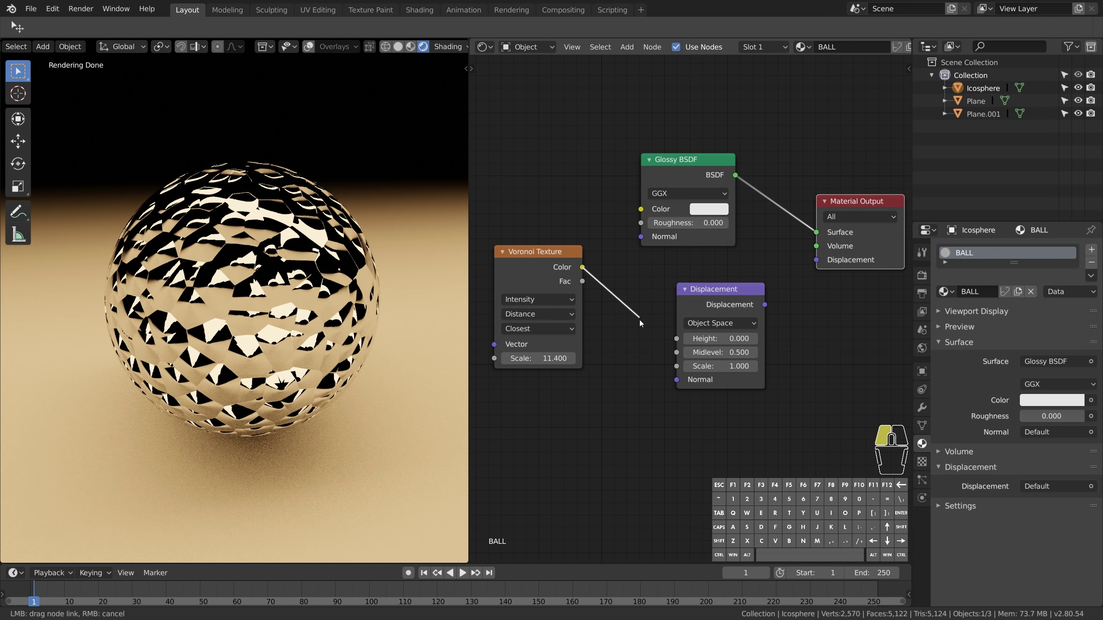
left_click_drag(635, 330, 677, 339)
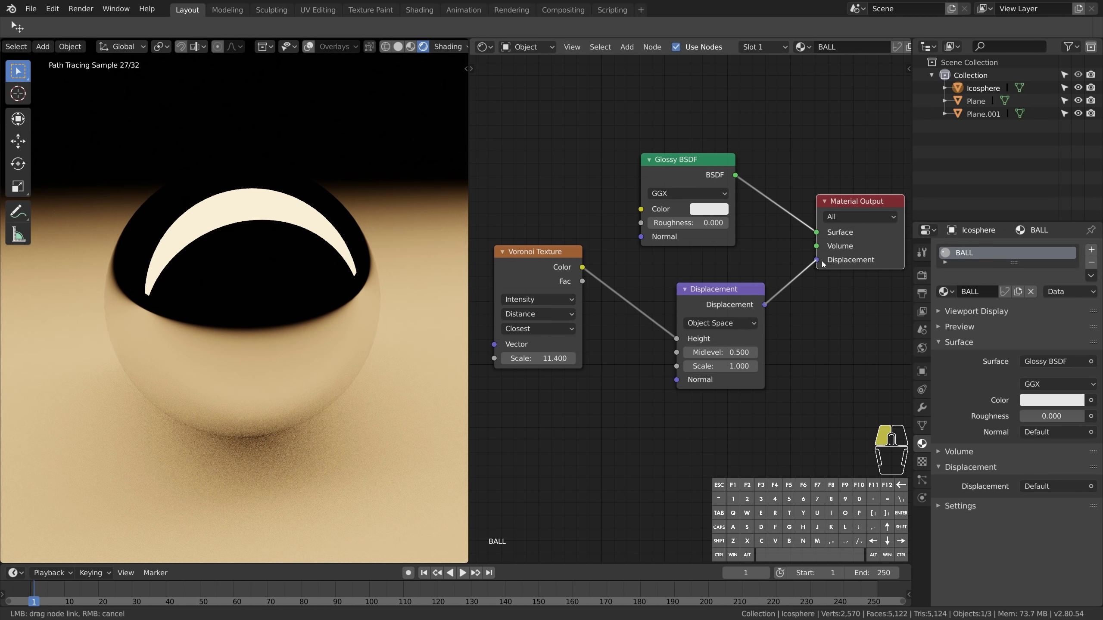
left_click_drag(822, 263, 817, 261)
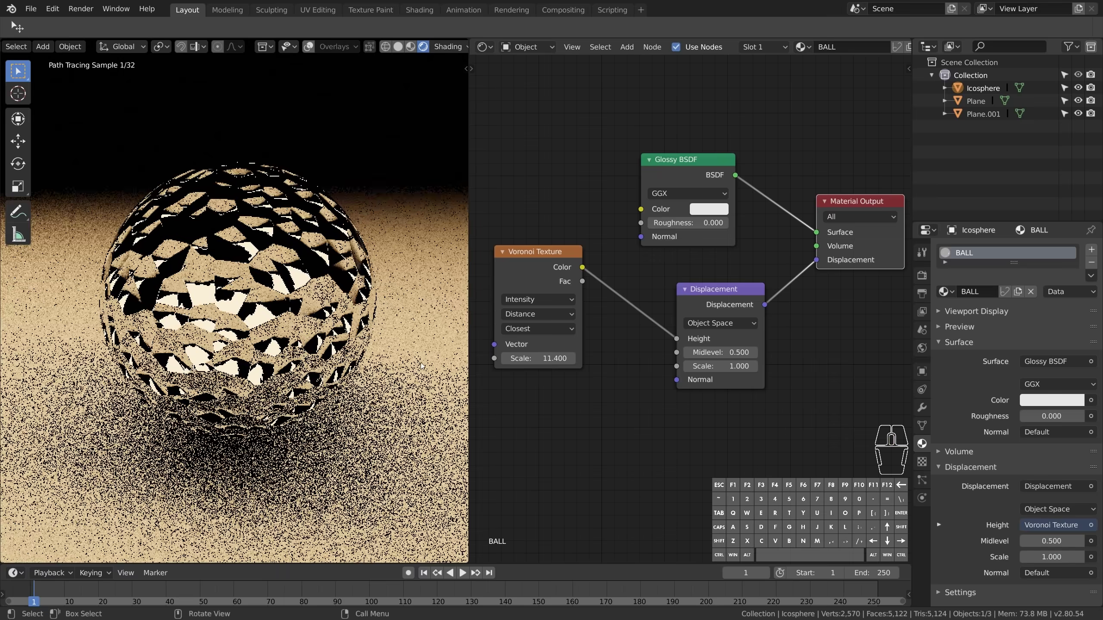
left_click_drag(720, 366, 642, 367, "shift")
middle_click_drag(278, 343, 287, 337)
Step: Try a Mapping node setup on the Voronoi Texture's Vector input, vary its location and scale, and delete it
middle_click_drag(586, 441, 732, 426)
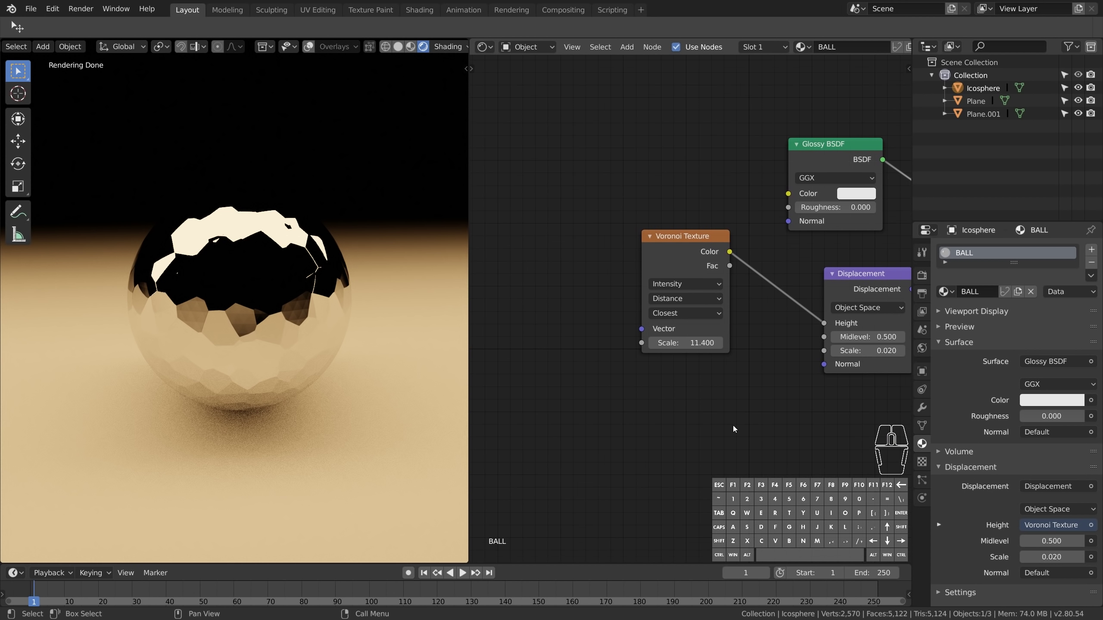
scroll(676, 415, "up", 3)
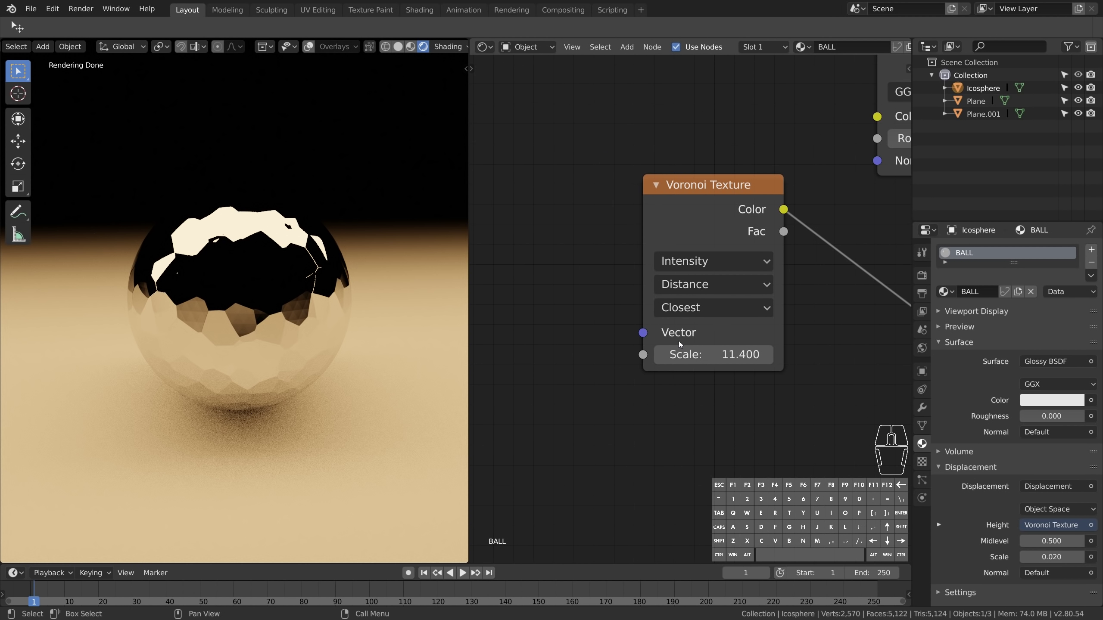
mouse_move(643, 333)
left_mouse_down()
mouse_move(582, 334)
mouse_move(629, 330)
left_mouse_up()
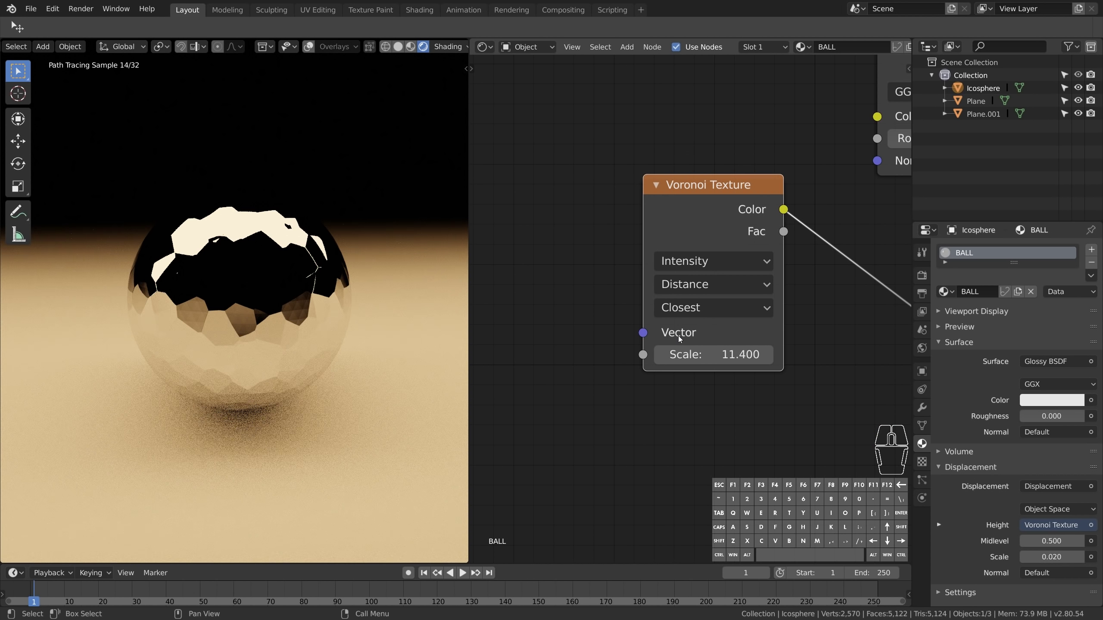
left_click(698, 189)
key("ctrl+t")
middle_click_drag(583, 236, 758, 190)
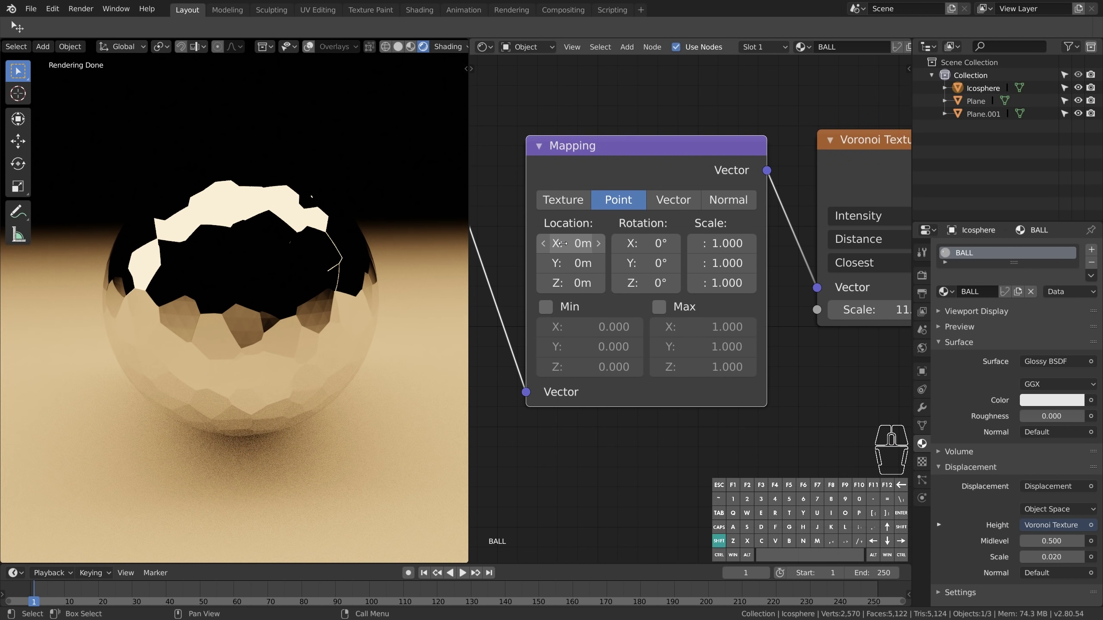
left_click_drag(562, 244, 703, 283)
mouse_move(720, 243)
left_mouse_down("shift")
mouse_move(738, 282)
mouse_move(717, 283)
mouse_move(731, 246)
left_mouse_up("shift")
key("x")
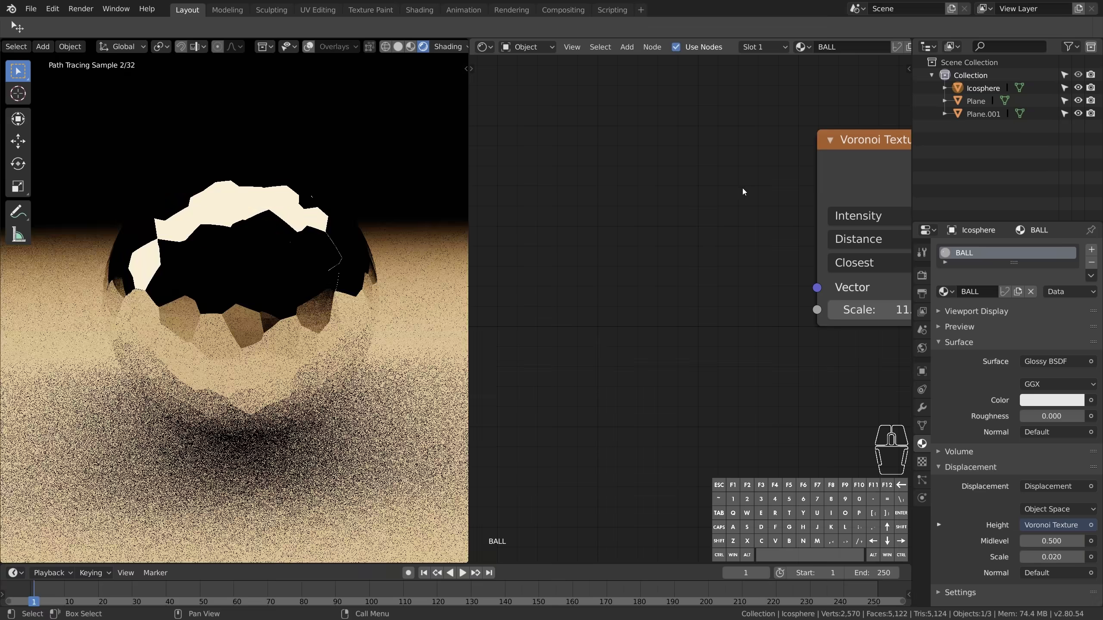
Step: Try a Musgrave Texture by linking its Color output to the Voronoi Texture's Vector input
middle_click_drag(738, 190, 571, 264)
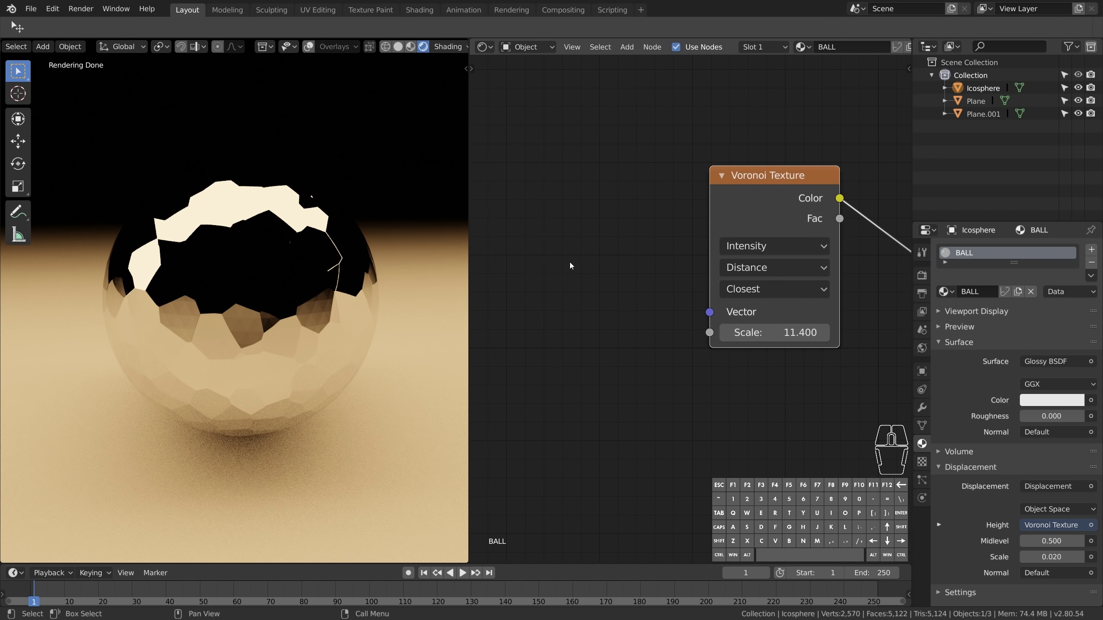
key("shift+a")
mouse_move(543, 228)
left_click(654, 358)
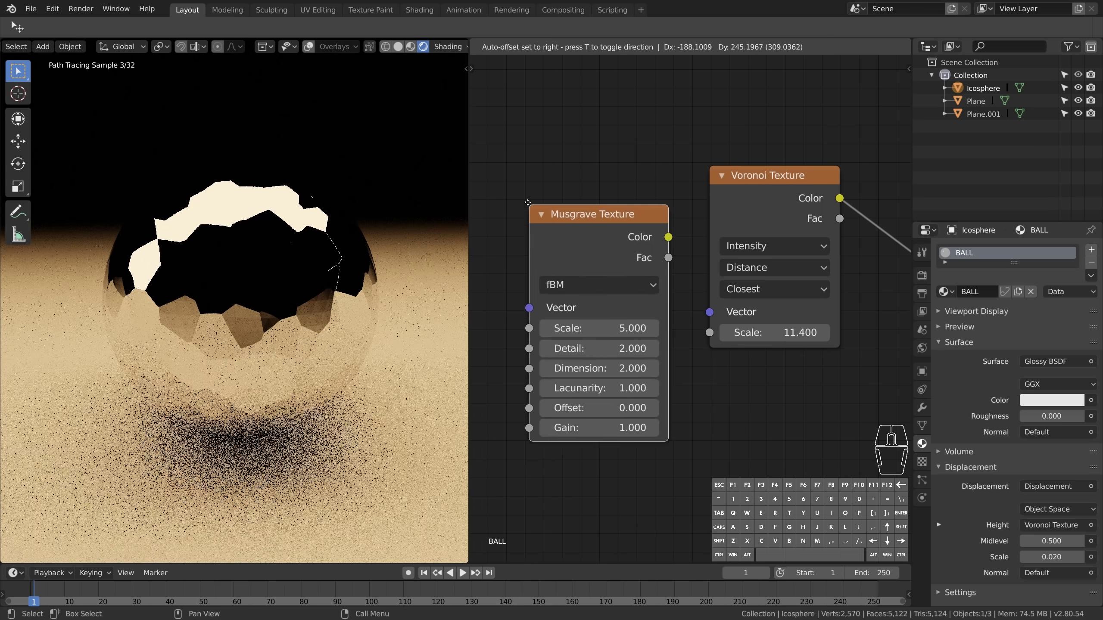
left_click(621, 211)
middle_click_drag(621, 210, 647, 211)
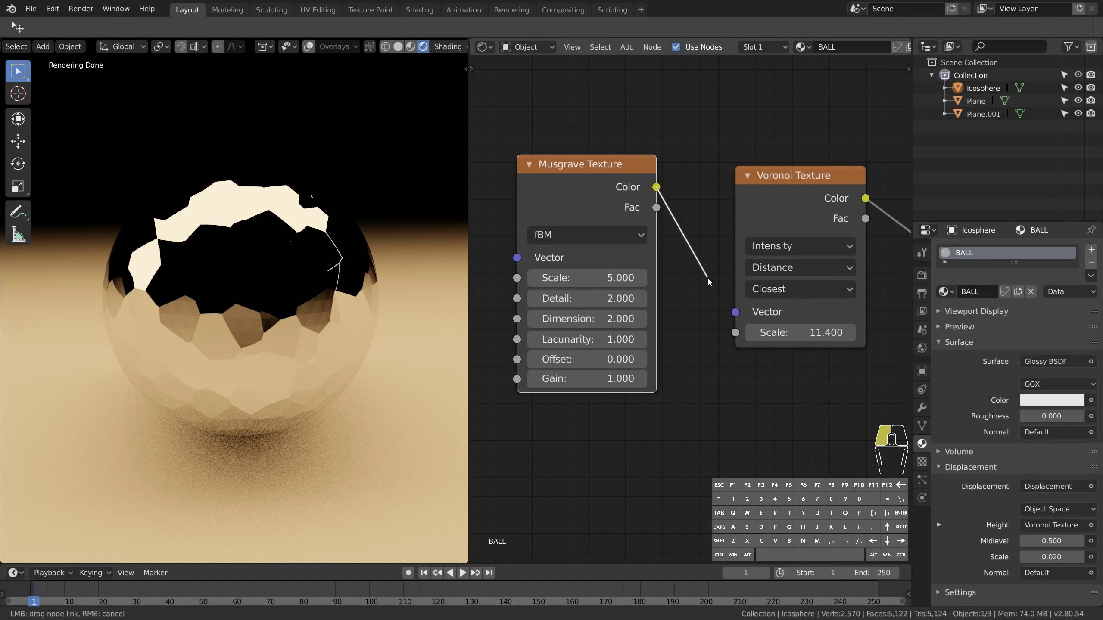
left_click_drag(735, 313, 736, 313)
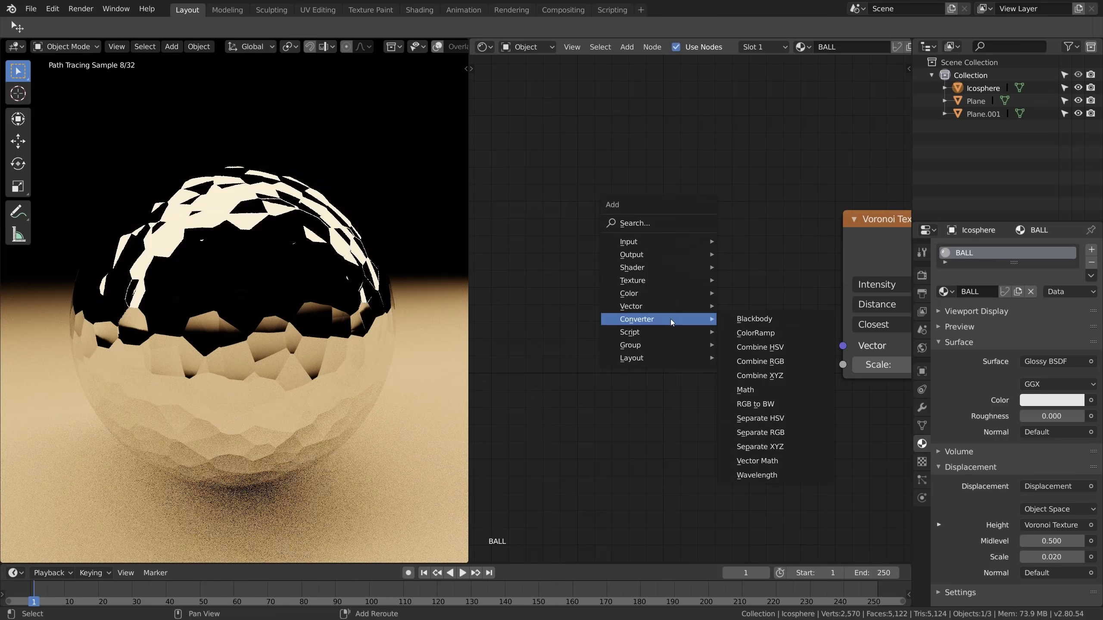
Step: Try a Magic Texture by linking its Color output to the Voronoi Texture's Vector input
mouse_move(694, 281)
left_click(777, 396)
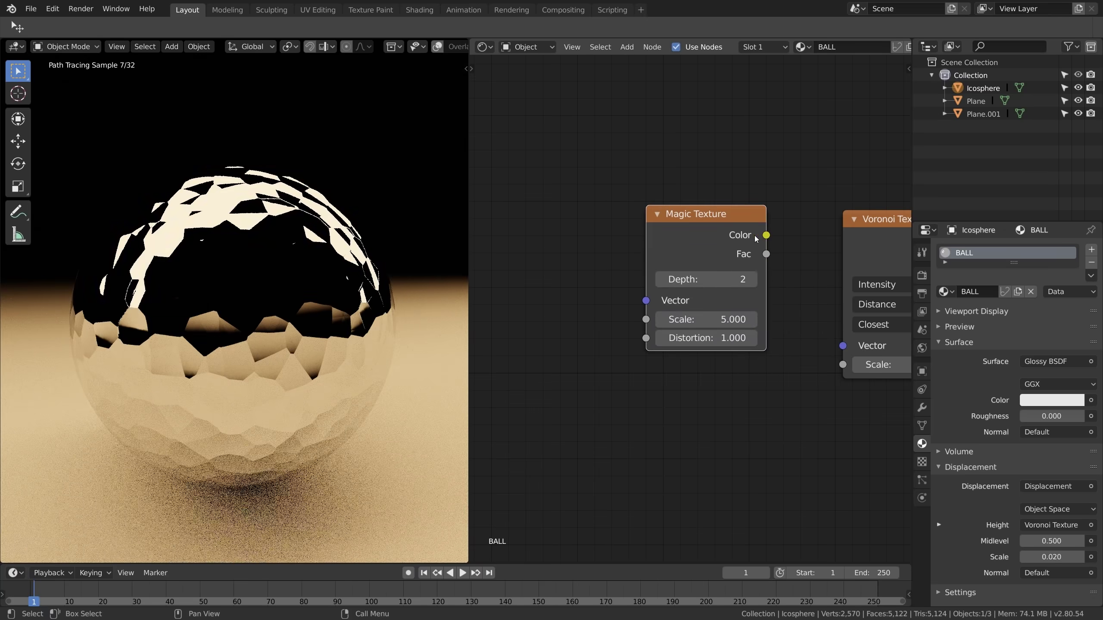
left_click_drag(844, 350, 843, 347)
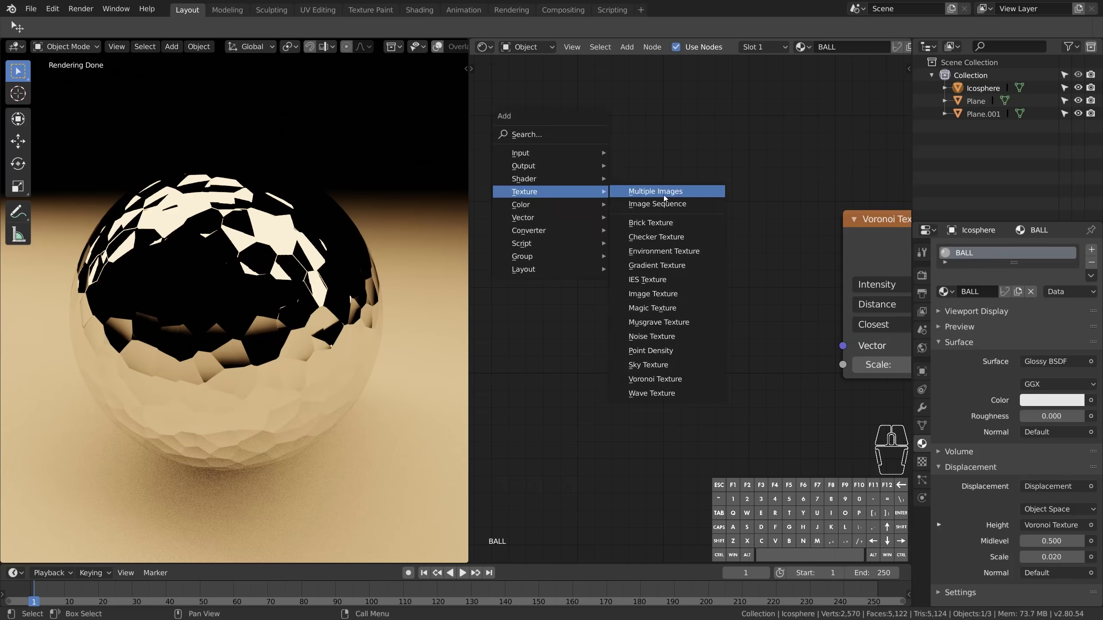
Step: Try a second Voronoi Texture with scale 12 on the first one's Vector input, inspect the ball's pattern and delete the added node
left_click(664, 377)
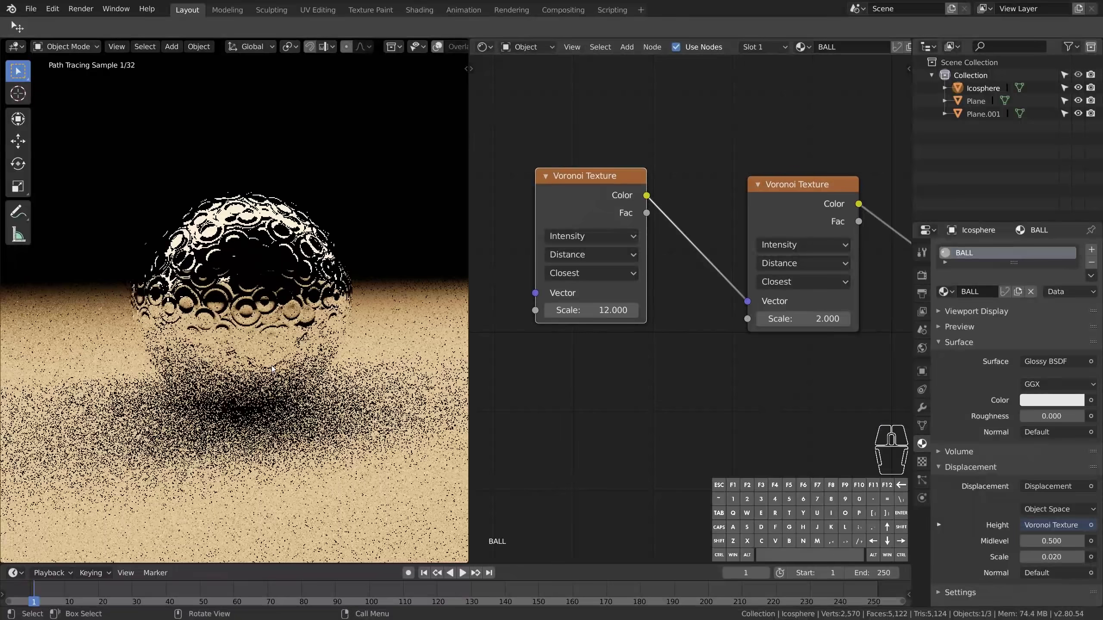
scroll(272, 369, "up", 3)
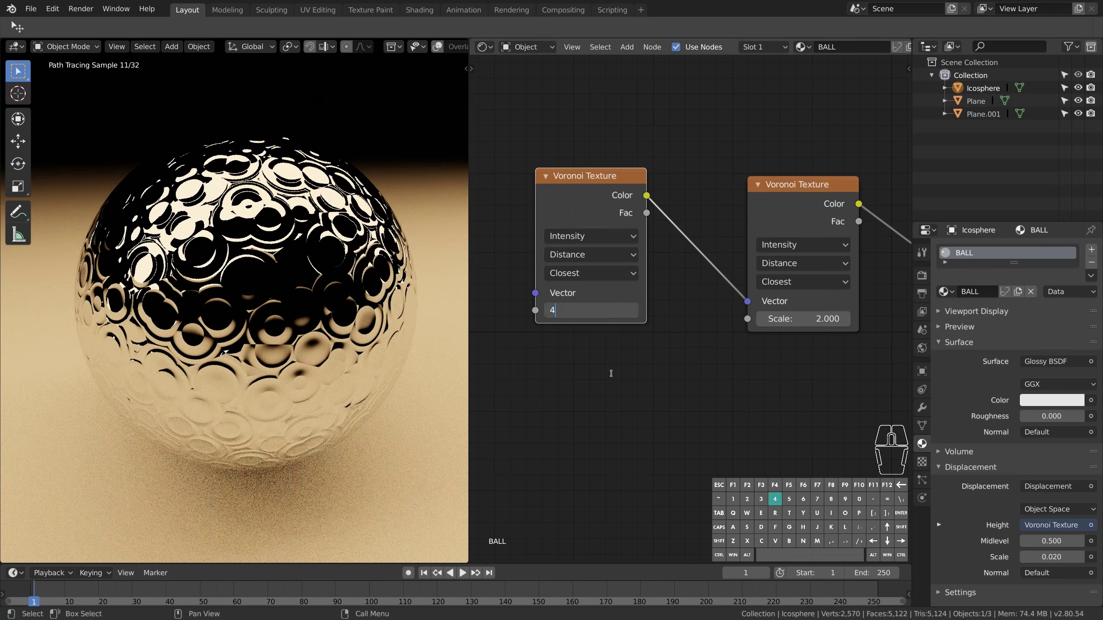
scroll(364, 354, "up", 1)
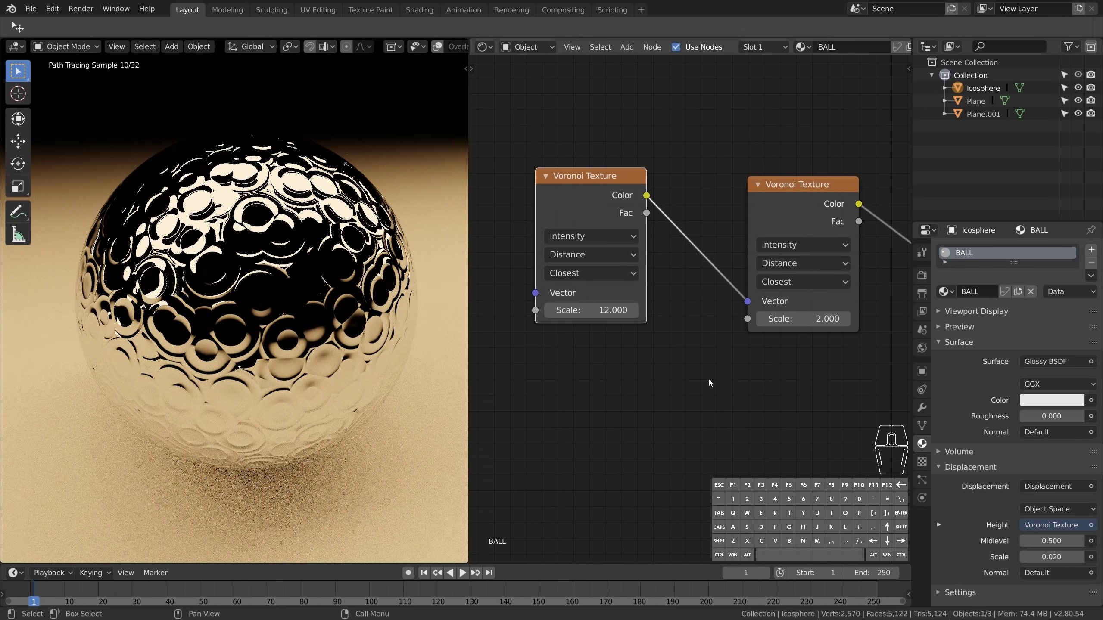
key("x")
Step: Add a Noise Texture and link its Color output to the Voronoi Texture's Vector input
key("shift+a")
mouse_move(521, 198)
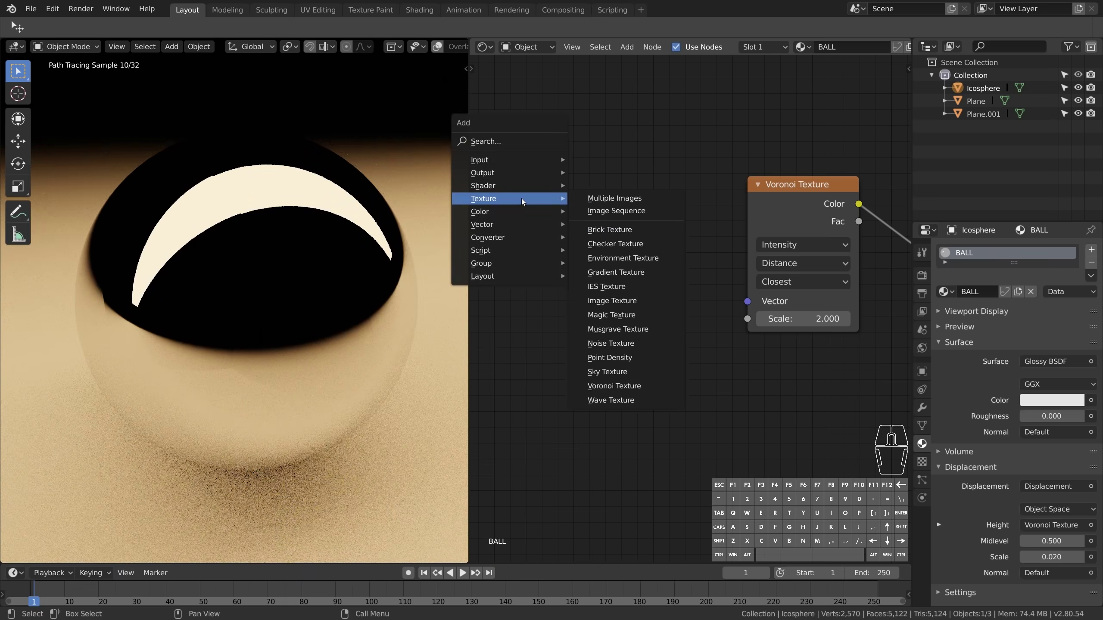
left_click(646, 346)
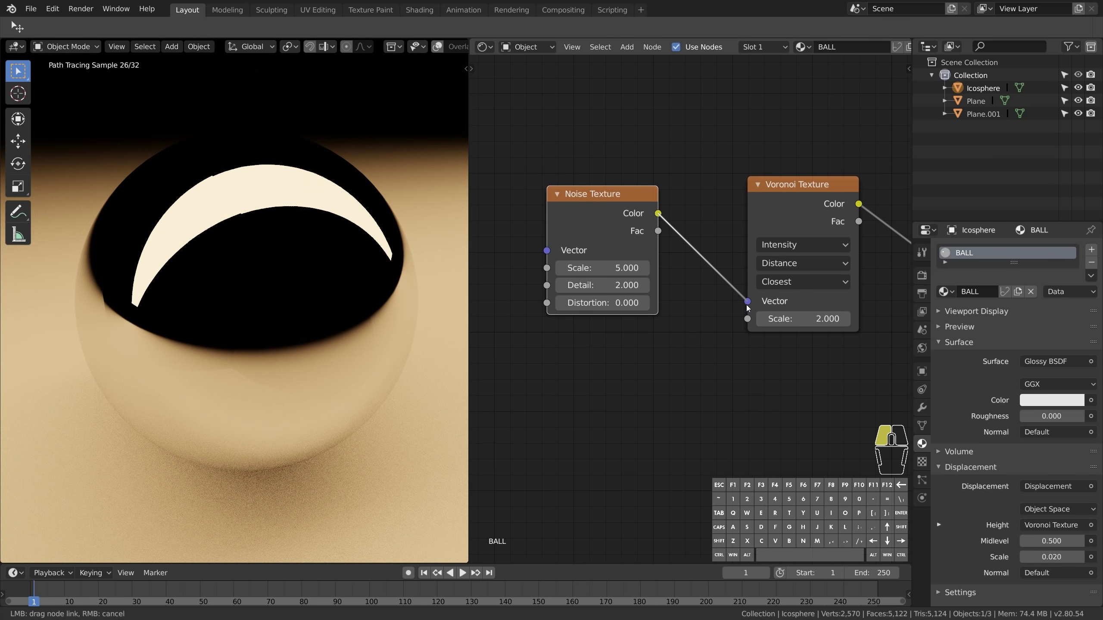
left_click_drag(747, 307, 748, 302)
Step: Set the Noise Texture's Detail to 0 and Distortion to 1.4, and the Voronoi Texture's Scale to 16
left_click_drag(597, 286, 564, 286)
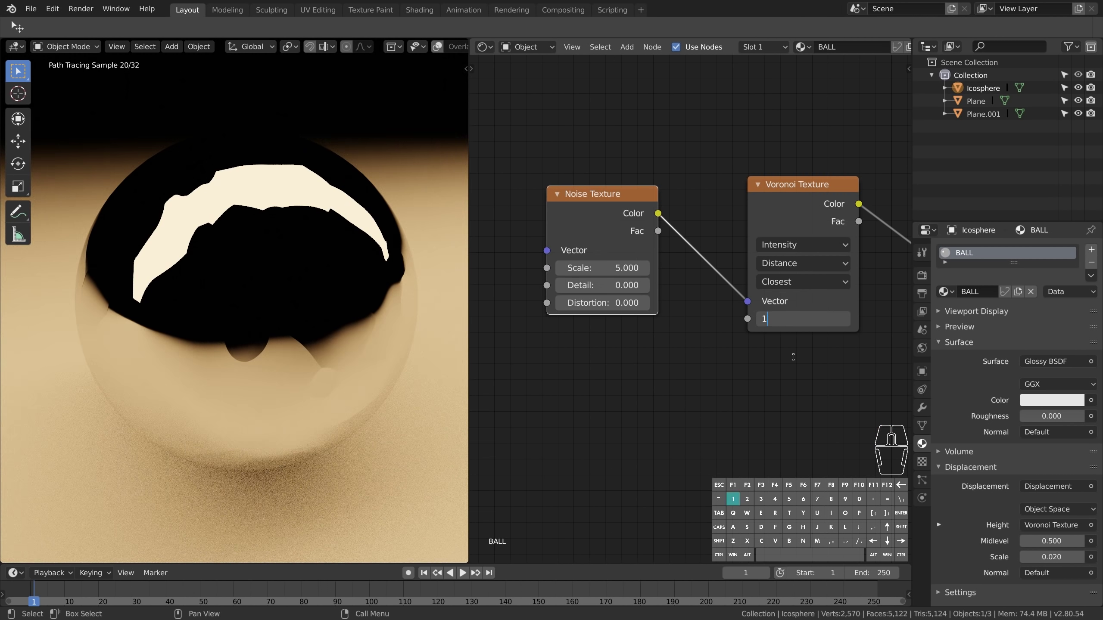
type("16")
key("Return")
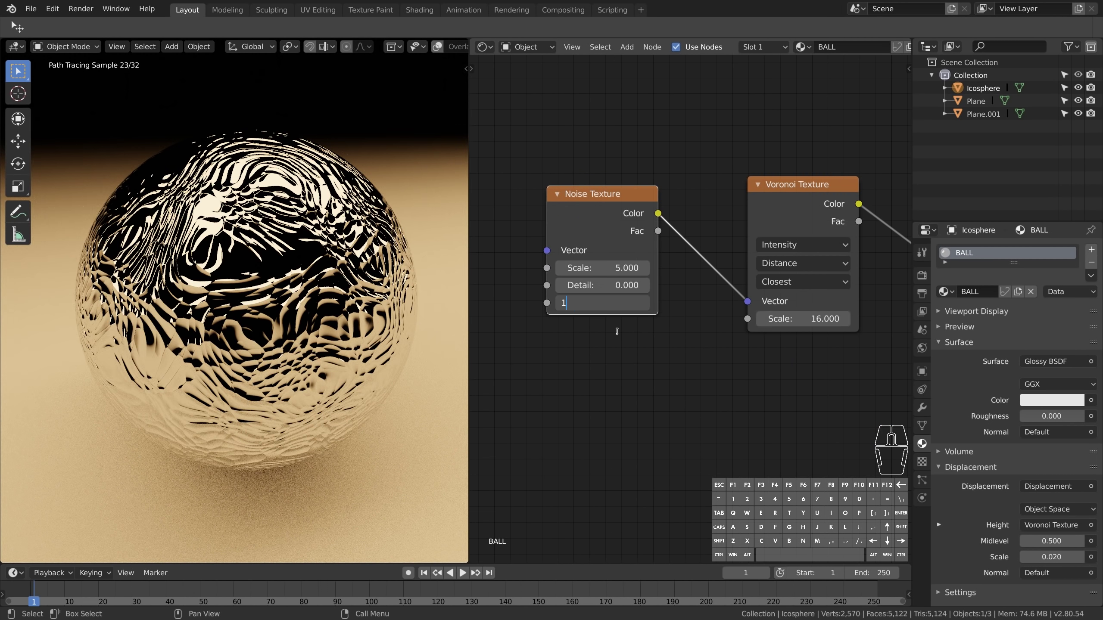
key("Return")
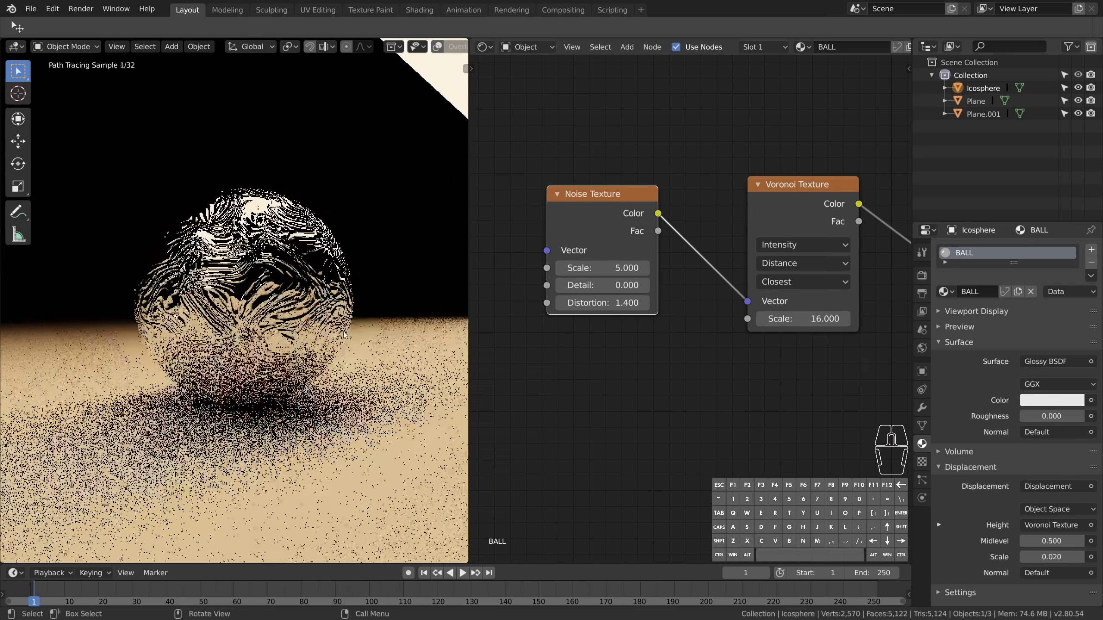
Step: Add a Fresnel node with IOR 2.000 and link its Fac output to the Glossy BSDF's Color input
scroll(538, 304, "down", 2)
key("shift+a")
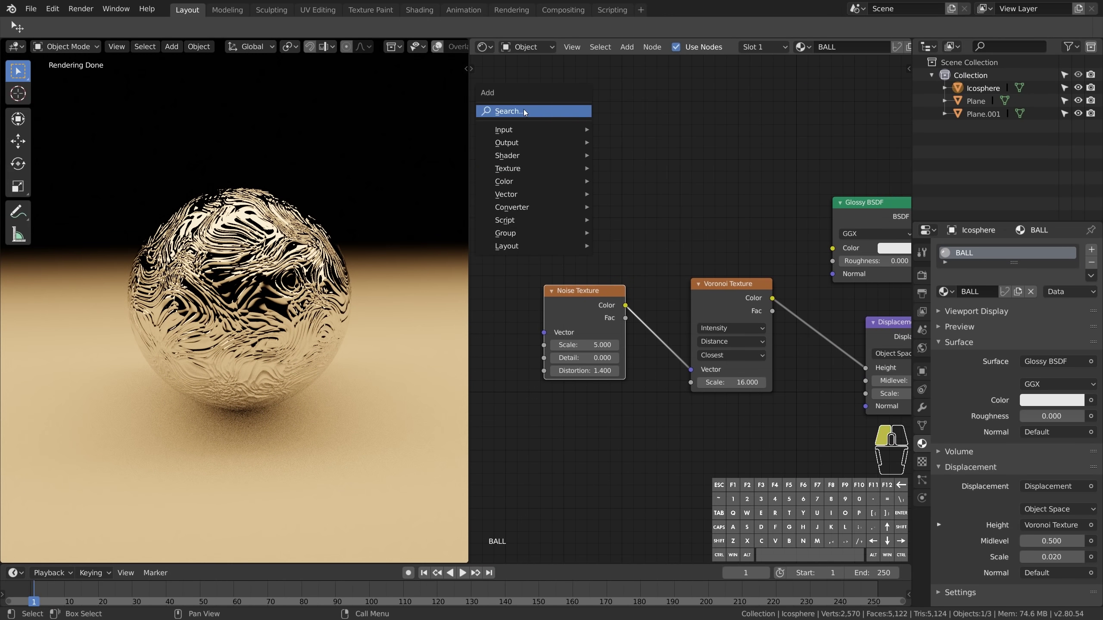
left_click(543, 133)
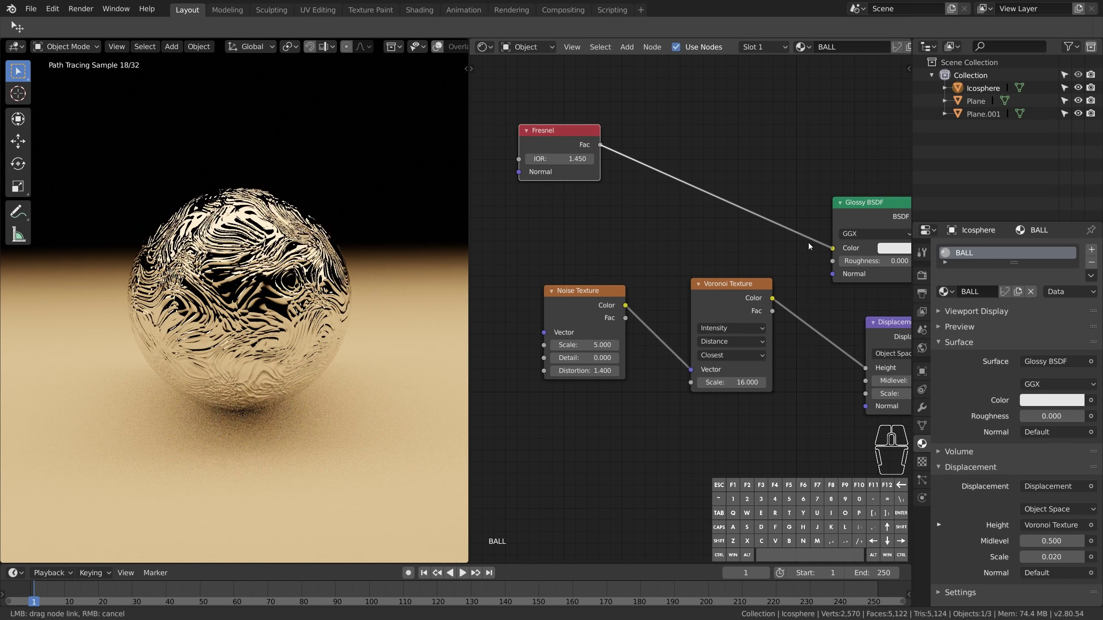
left_click_drag(809, 247, 832, 248)
left_click_drag(560, 159, 584, 159)
Step: Insert a ColorRamp between the Fresnel node and the Glossy BSDF's Color, and move its white stop to about 0.35
key("shift+a")
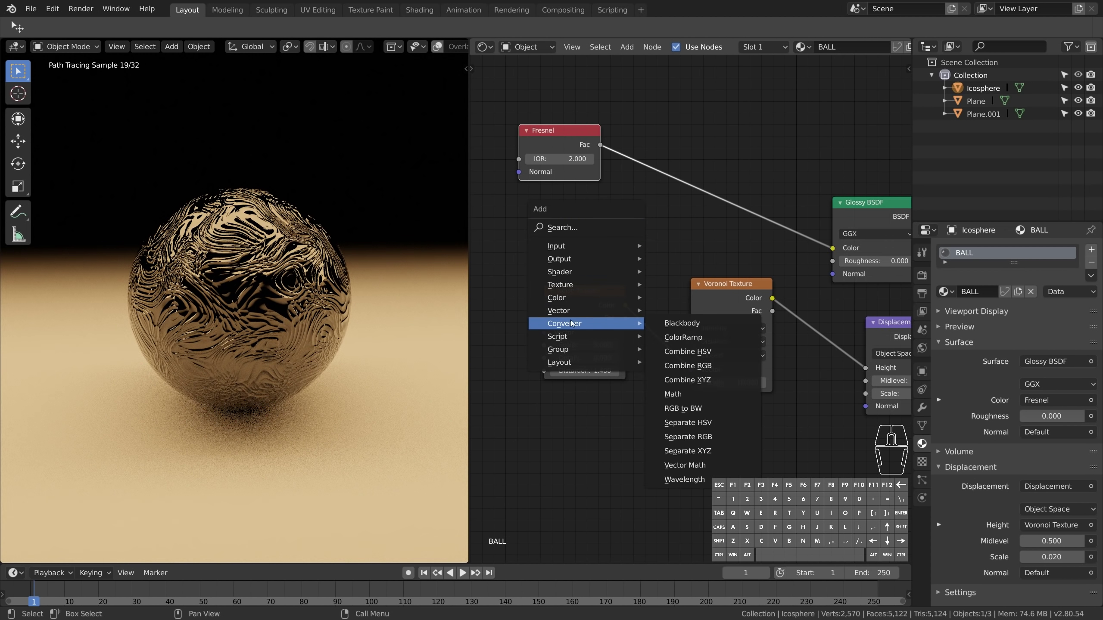
left_click(683, 337)
left_click(692, 159)
left_click_drag(779, 208, 696, 208)
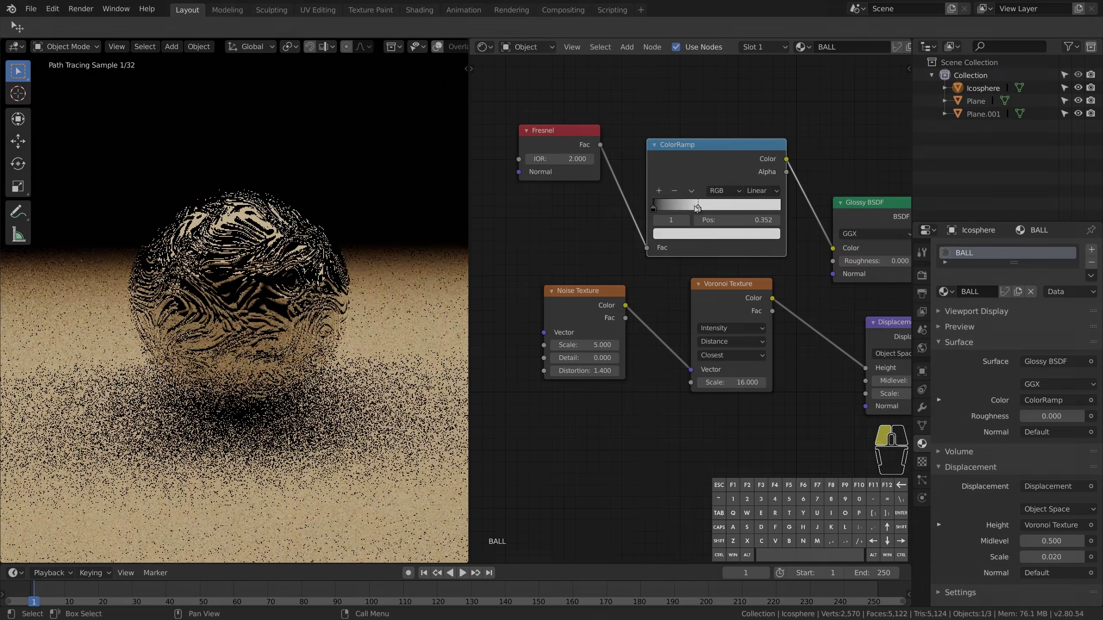